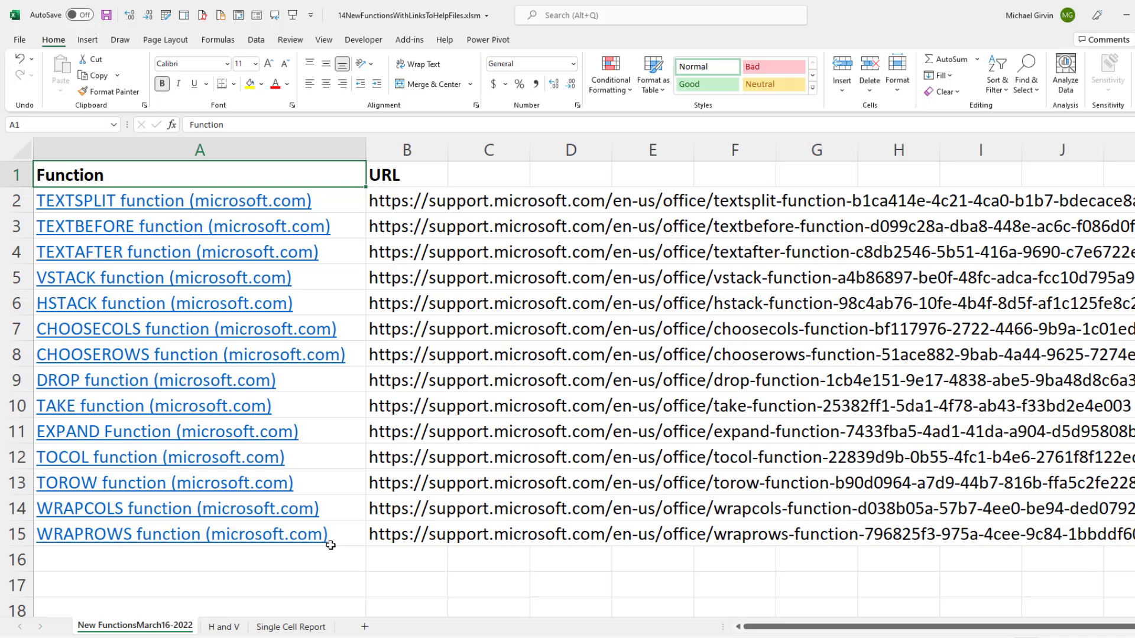
Step: Save the workbook while the New FunctionsMarch16-2022 function list is showing
key(ctrl+s)
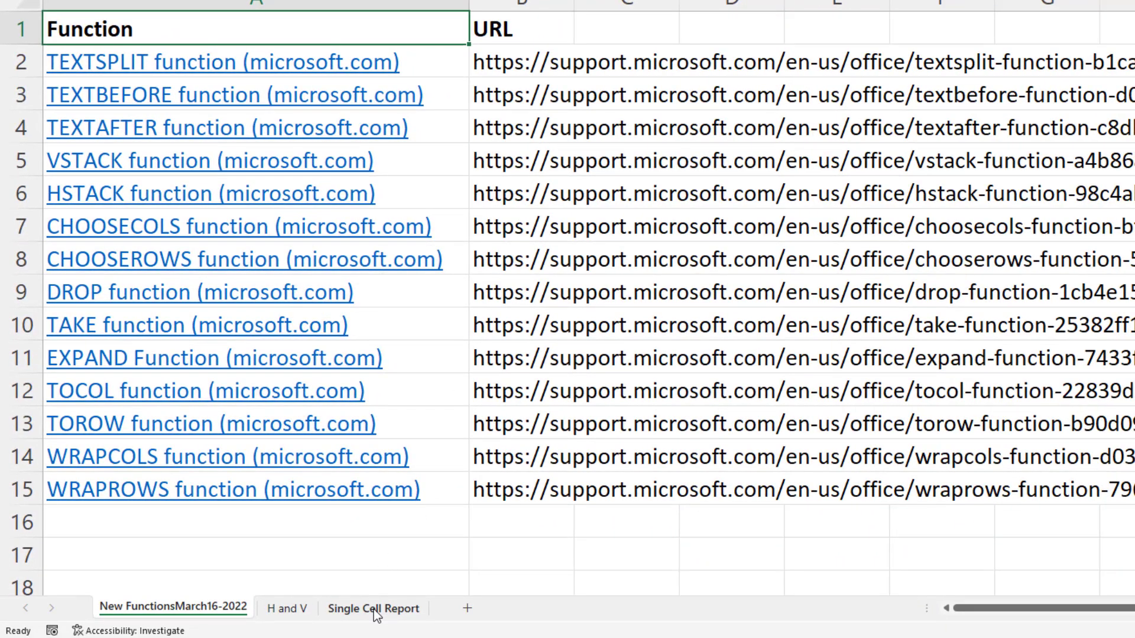
Step: On the Single Cell Report sheet, enter =HSTACK(D2,C2) in F2 to spill Employee and Sales ($) headers
click(374, 608)
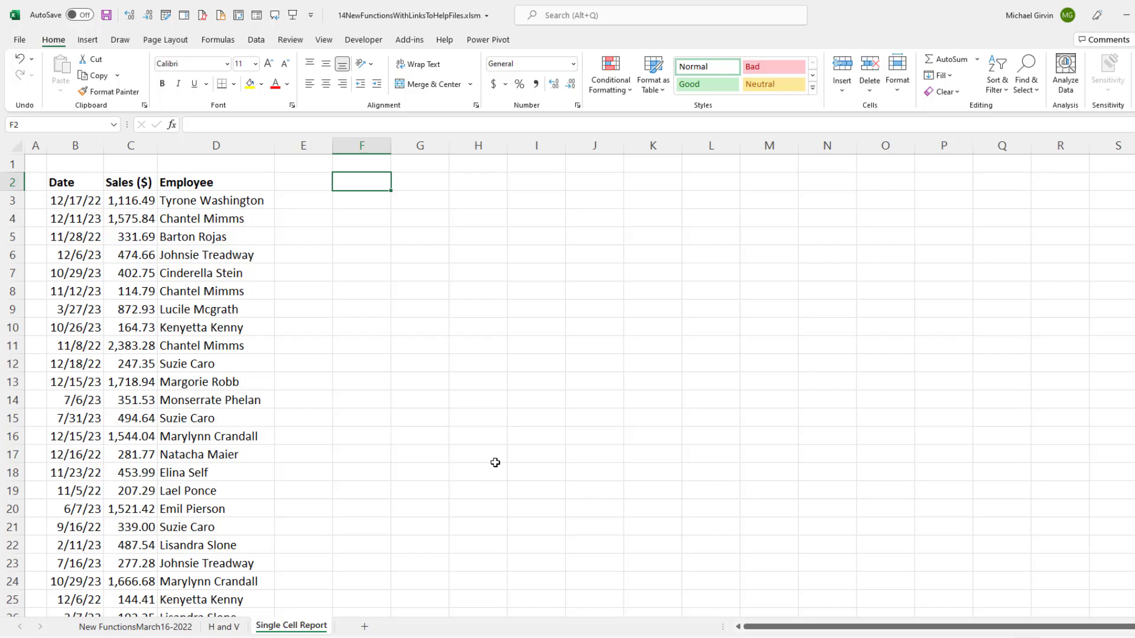
text(=)
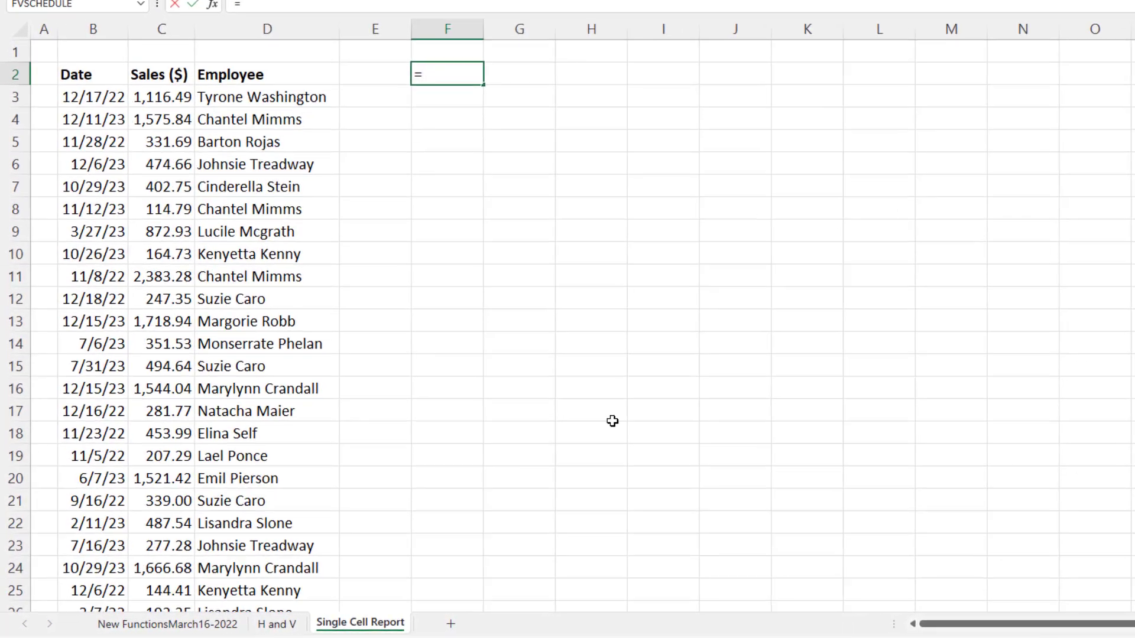
text(hs)
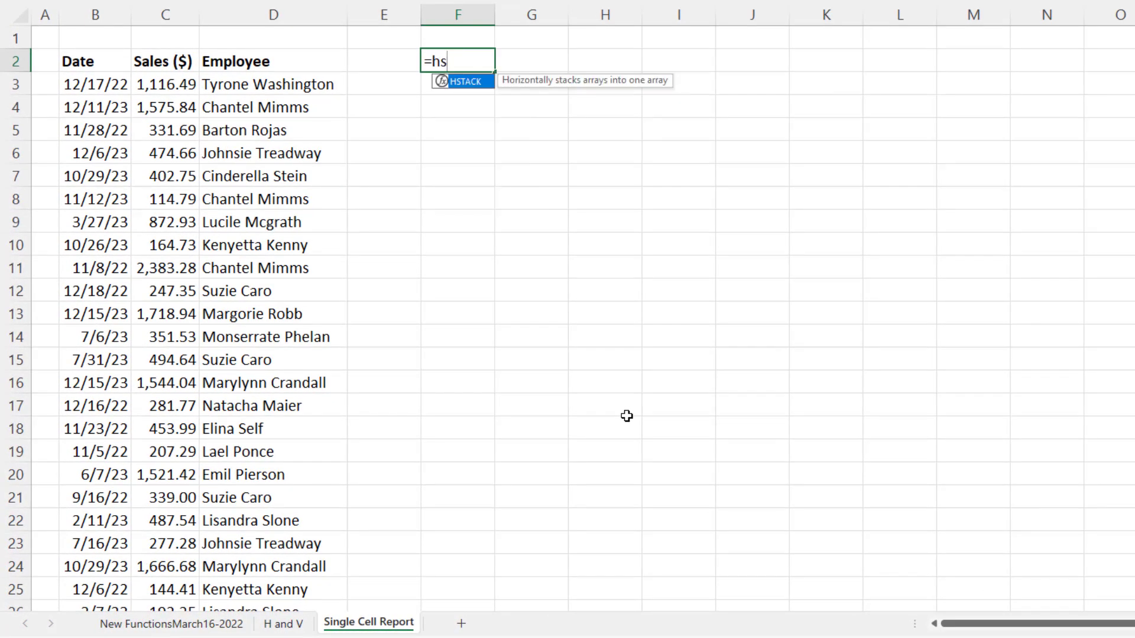
key(Tab)
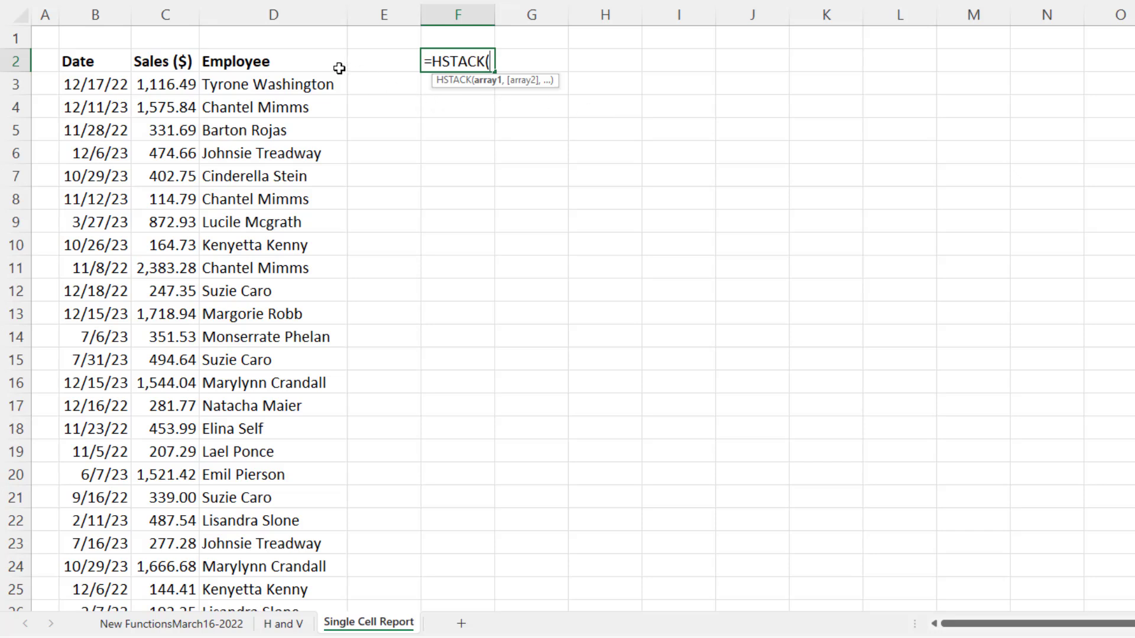
click(256, 59)
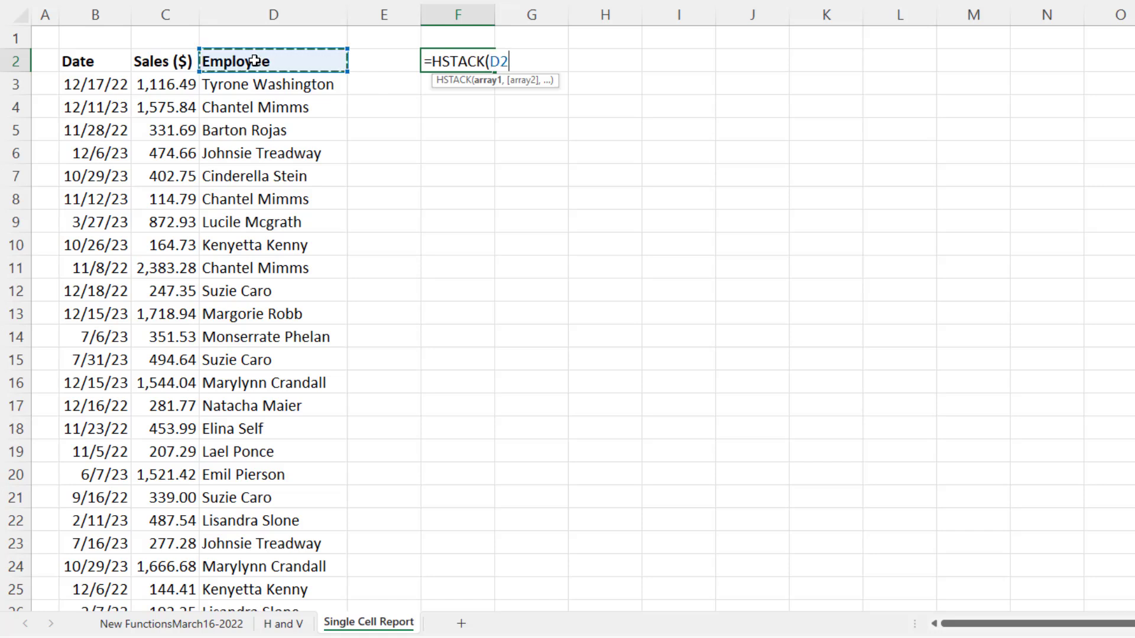
text(,)
click(173, 63)
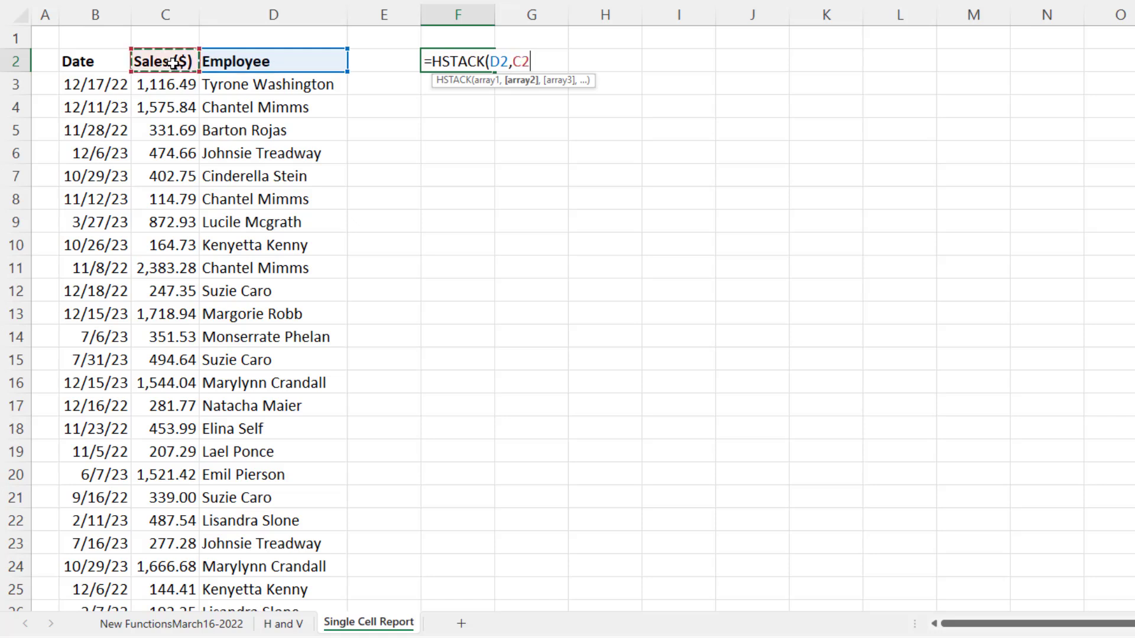
text())
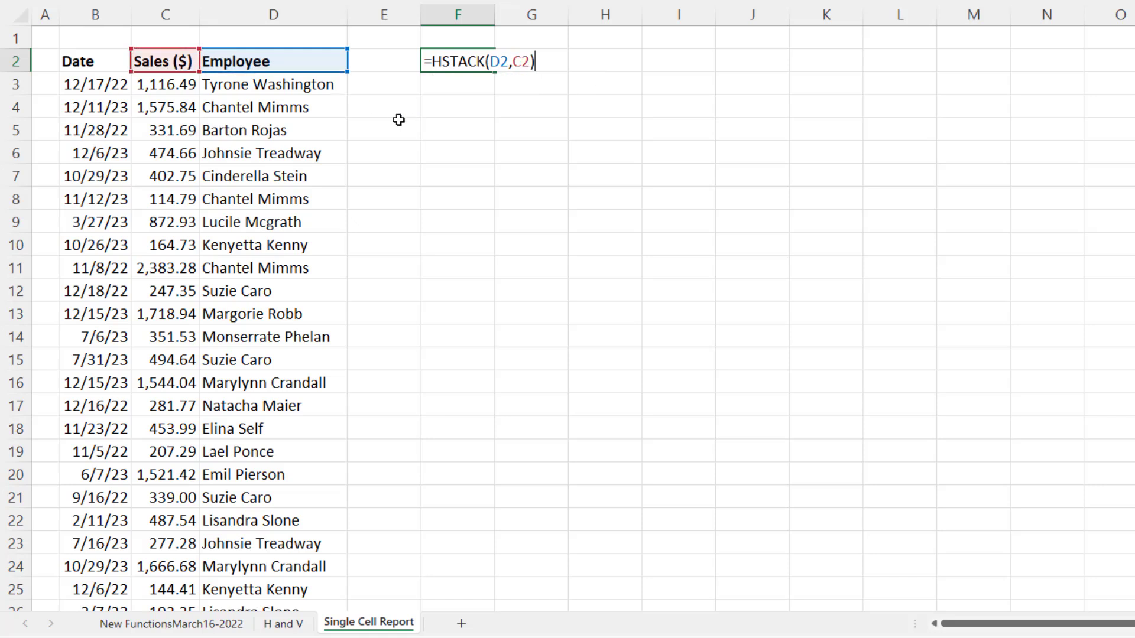
key(Return)
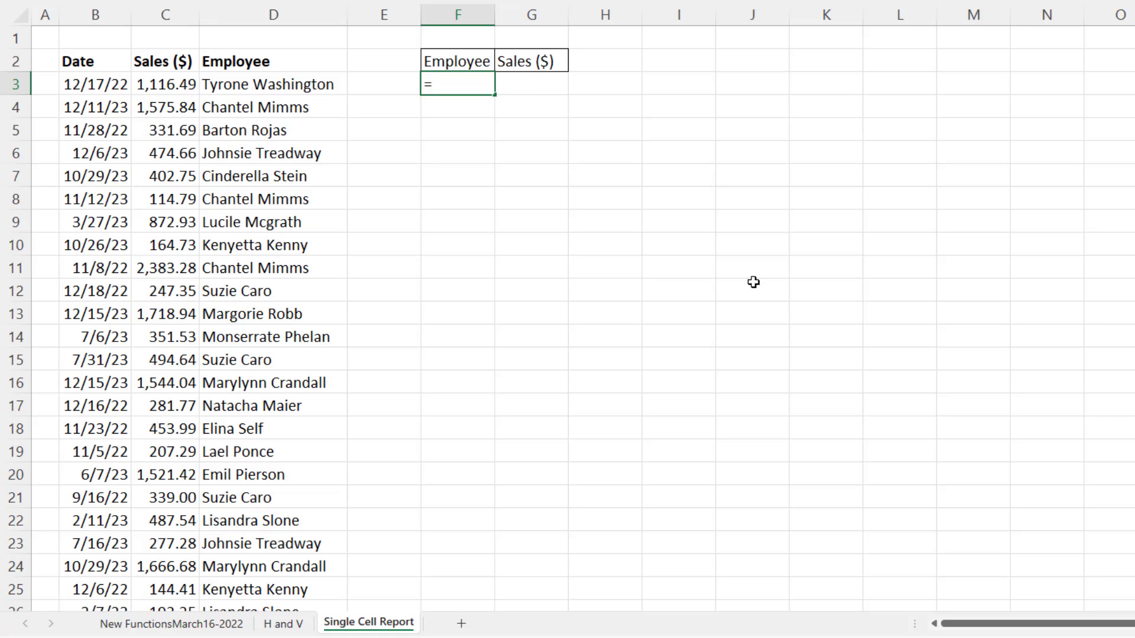
Step: Enter =HSTACK(SORT(UNIQUE(D3:D69999))) in F3 to list unique employees alphabetically
text(=hs)
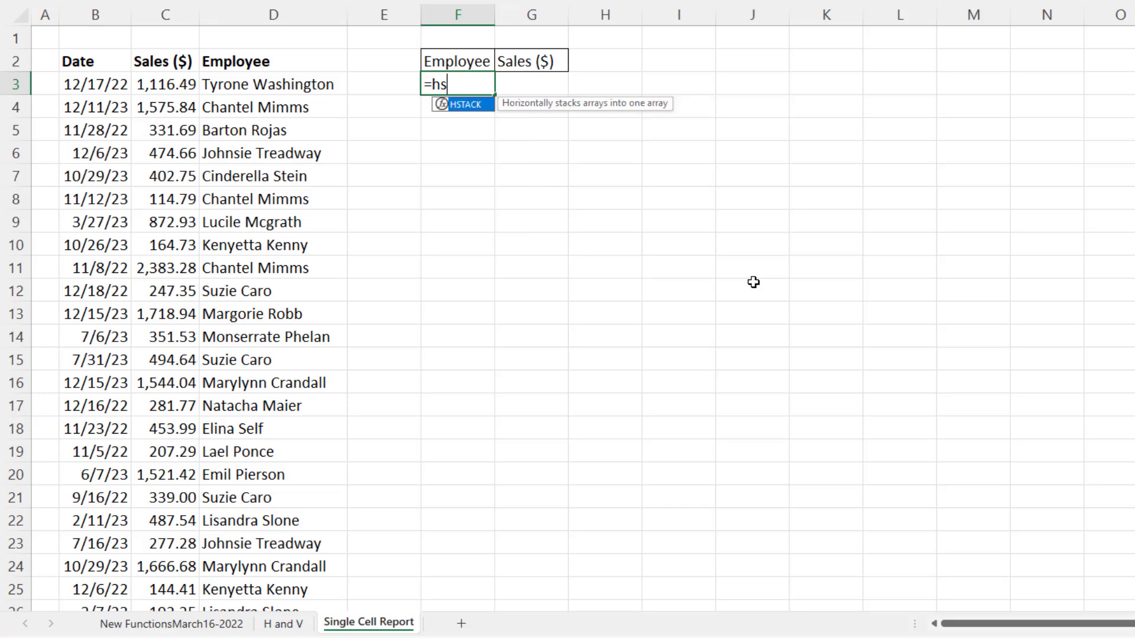
key(Tab)
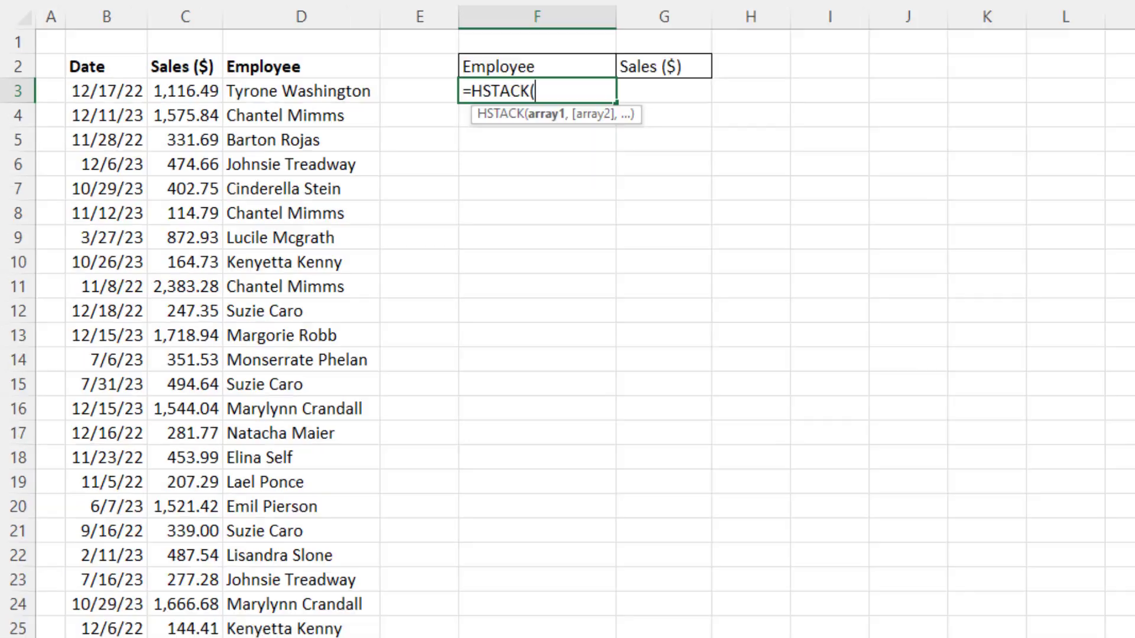
text(sort)
key(Tab)
text(uniq)
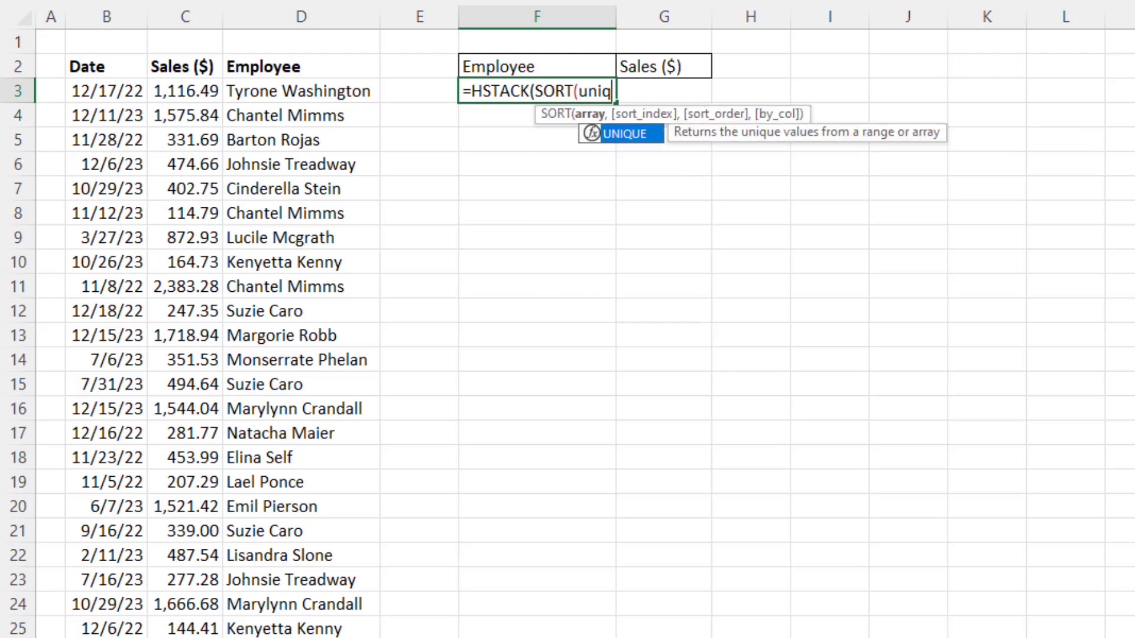
key(Tab)
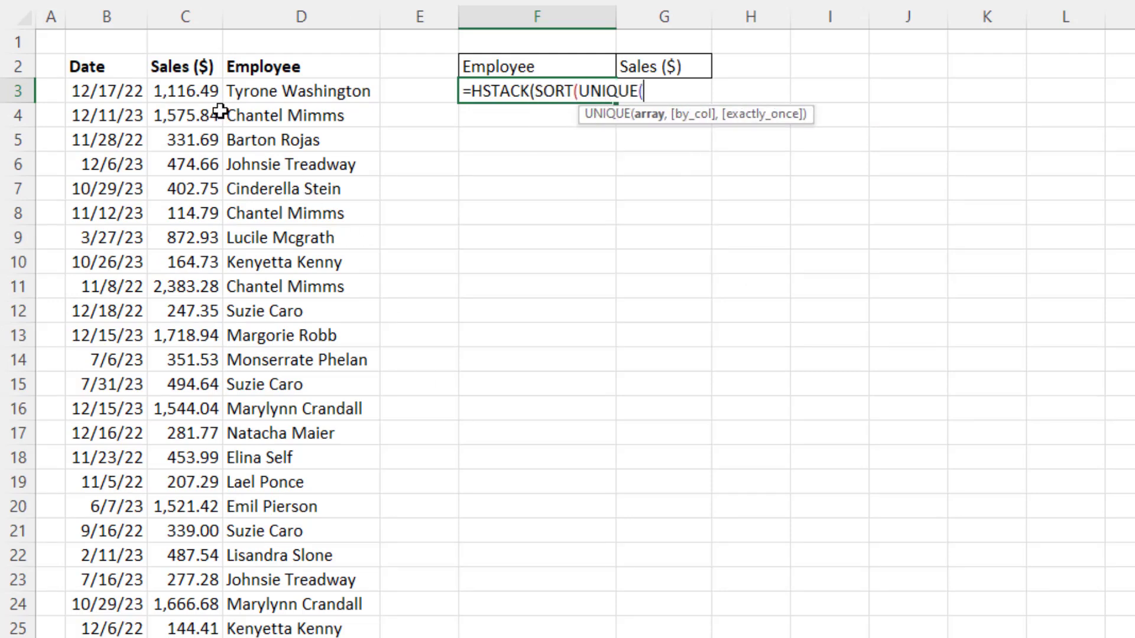
click(240, 94)
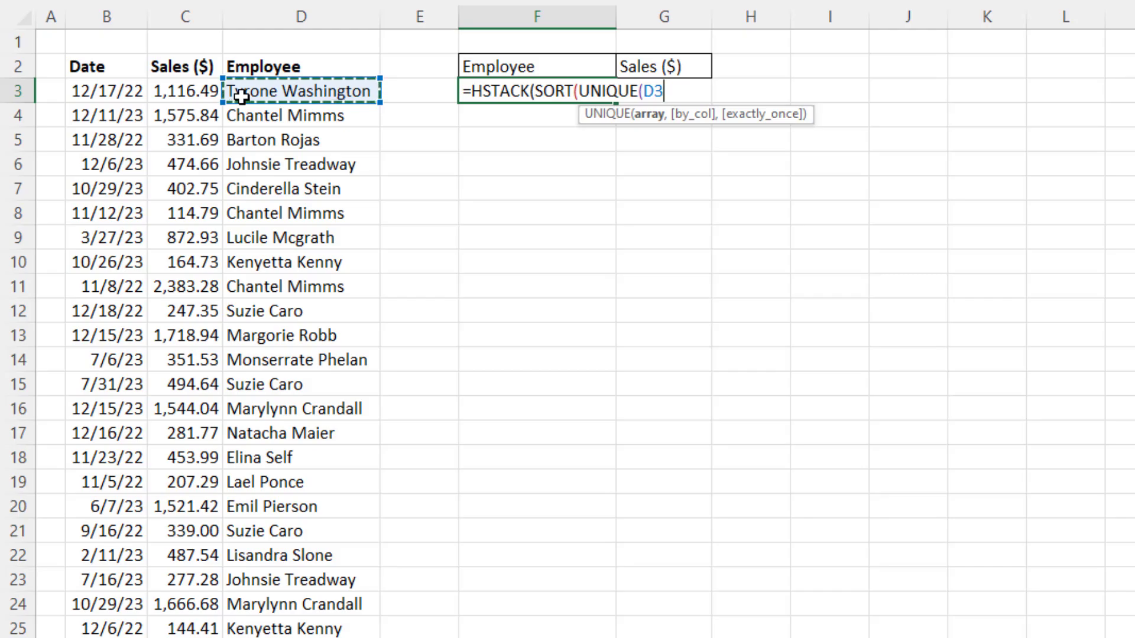
key(ctrl+shift+Down)
key(ctrl+BackSpace)
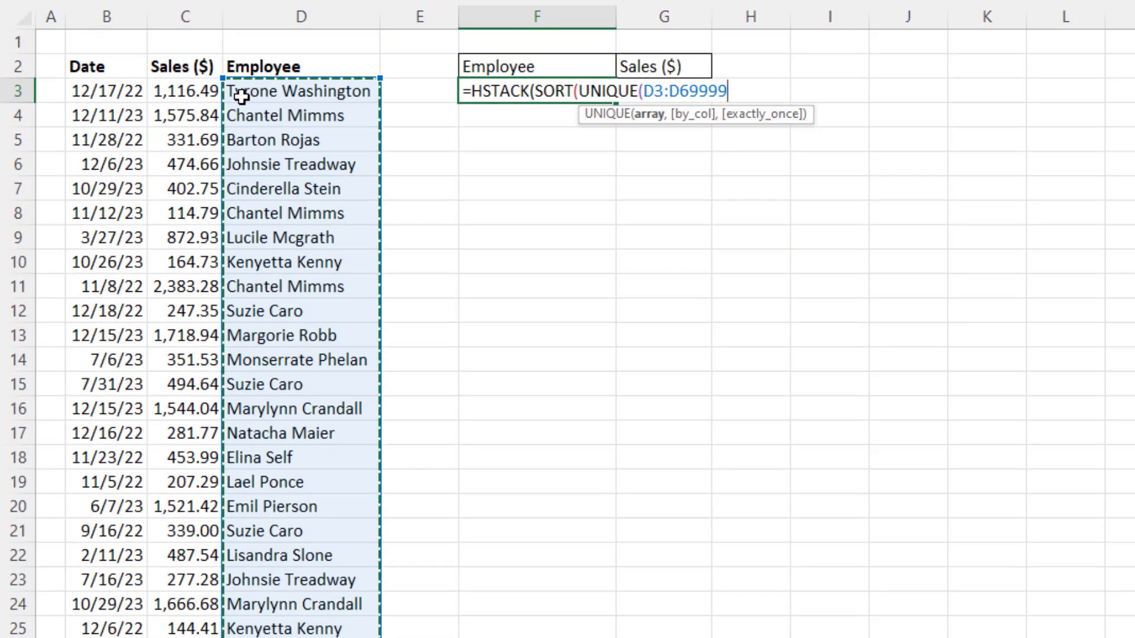
text()))
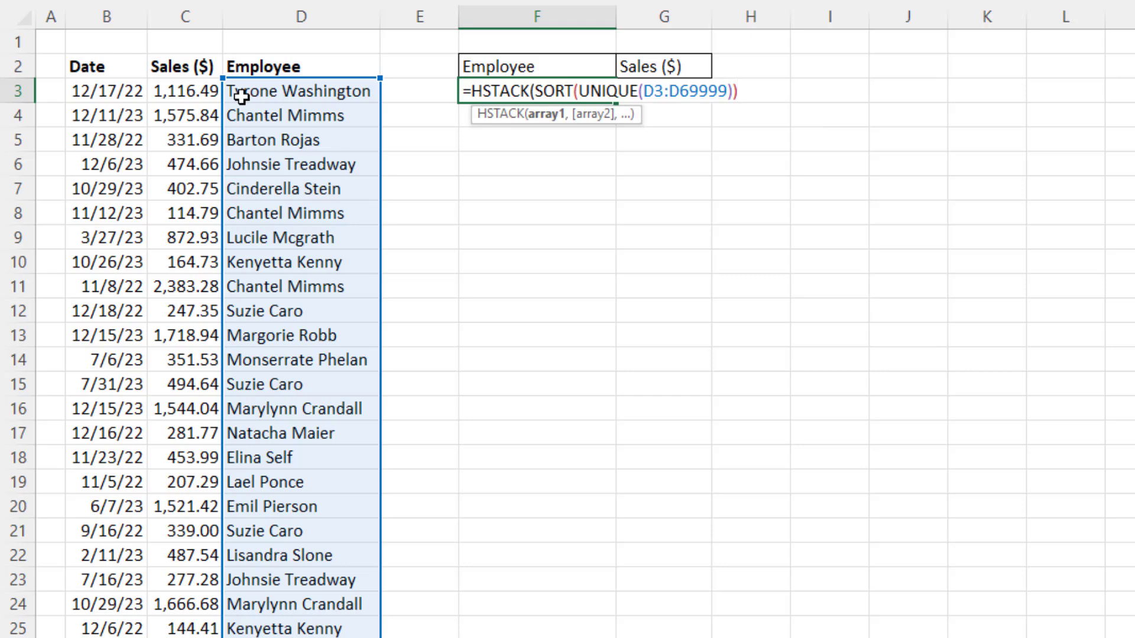
text())
key(Return)
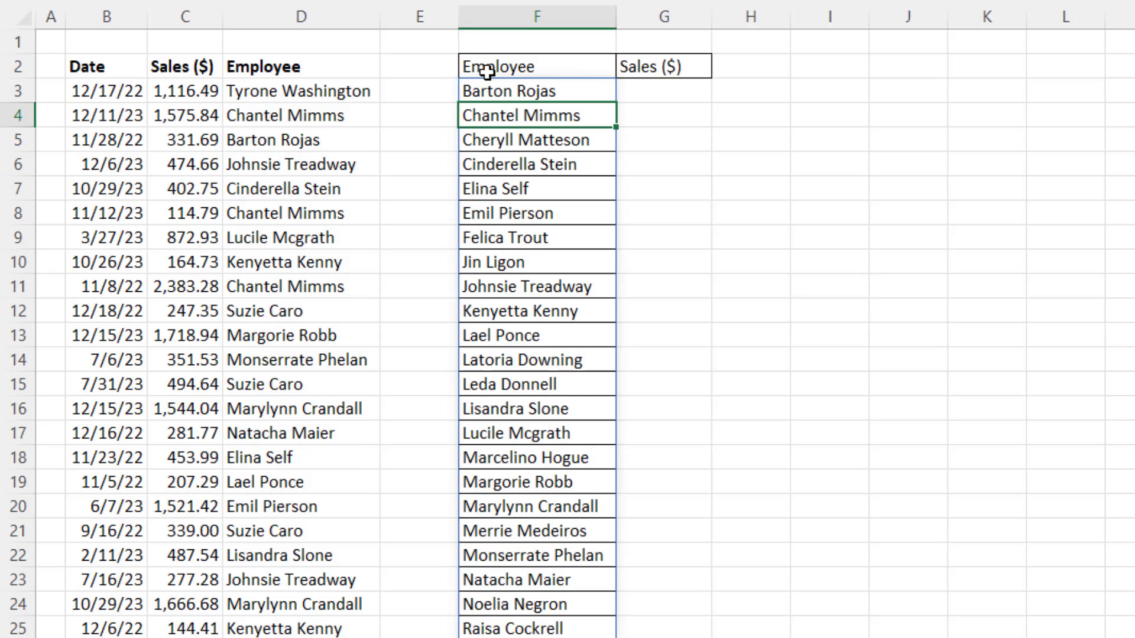
Step: Copy the SORT(UNIQUE(D3:D69999)) argument from the F3 formula
click(491, 92)
double_click(492, 93)
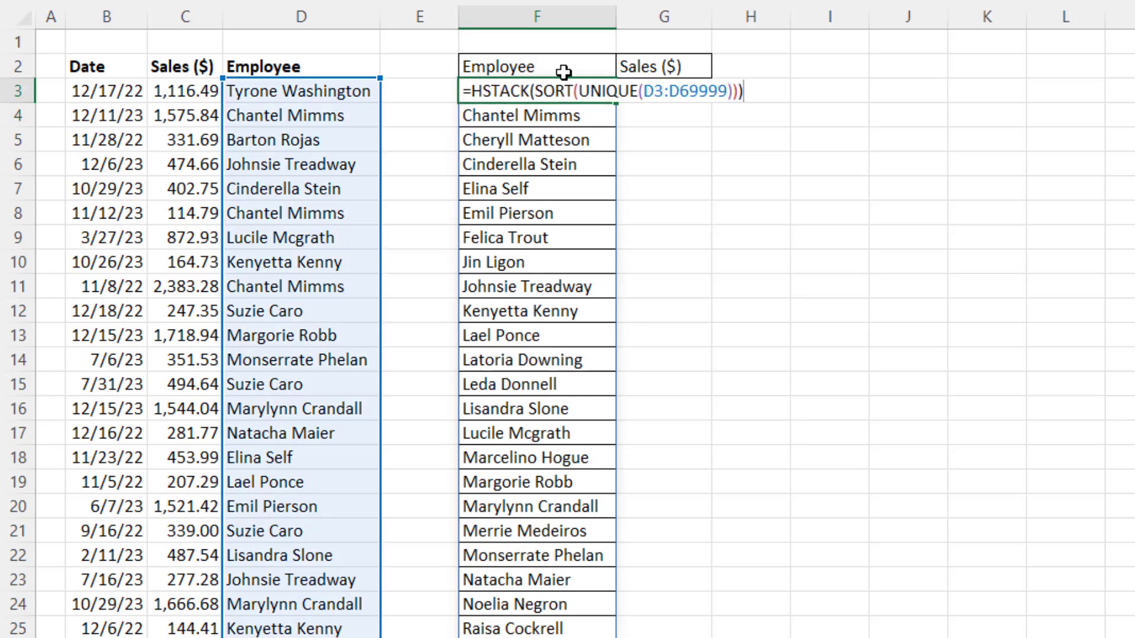
click(535, 91)
click(543, 116)
key(ctrl+c)
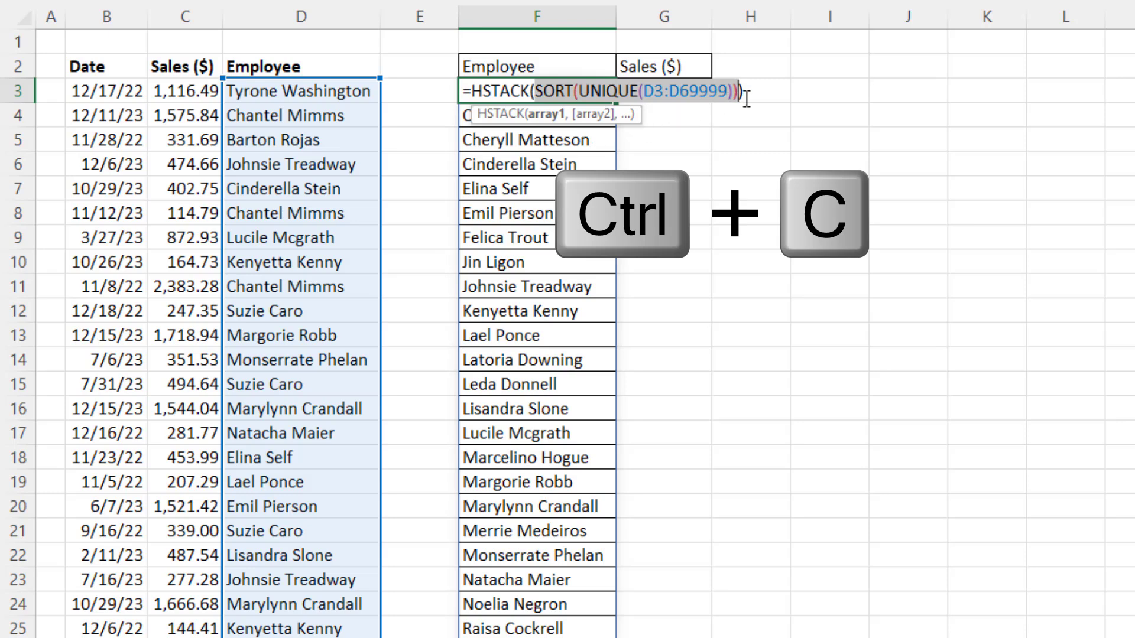
key(Right)
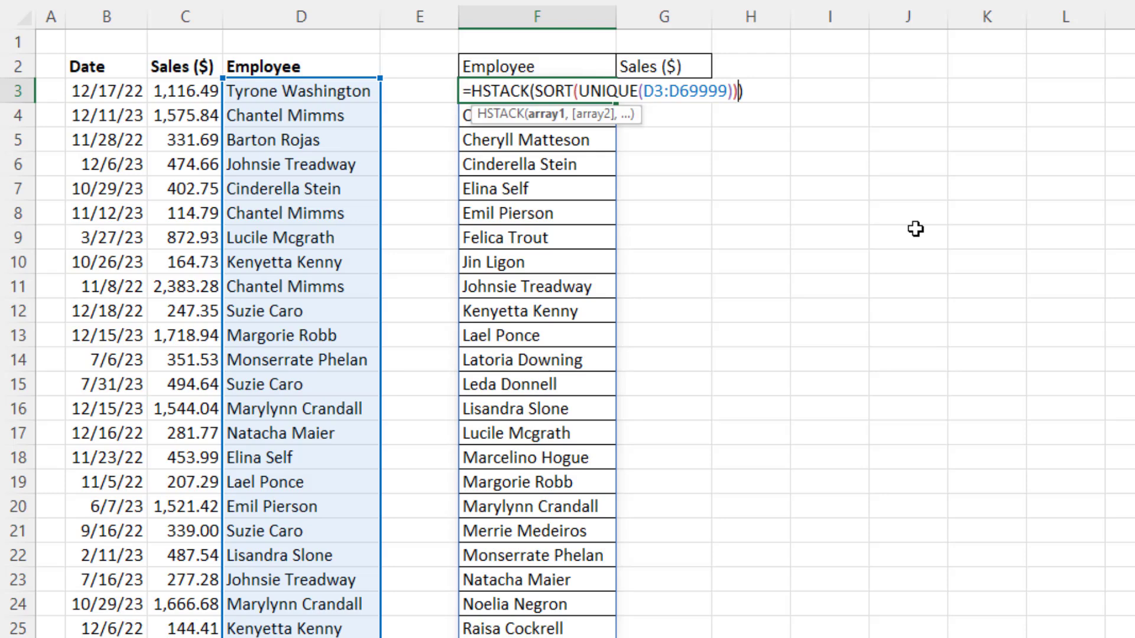
Step: Start a SUMIFS second array in F3 summing the sales range C3:C69999
text(,)
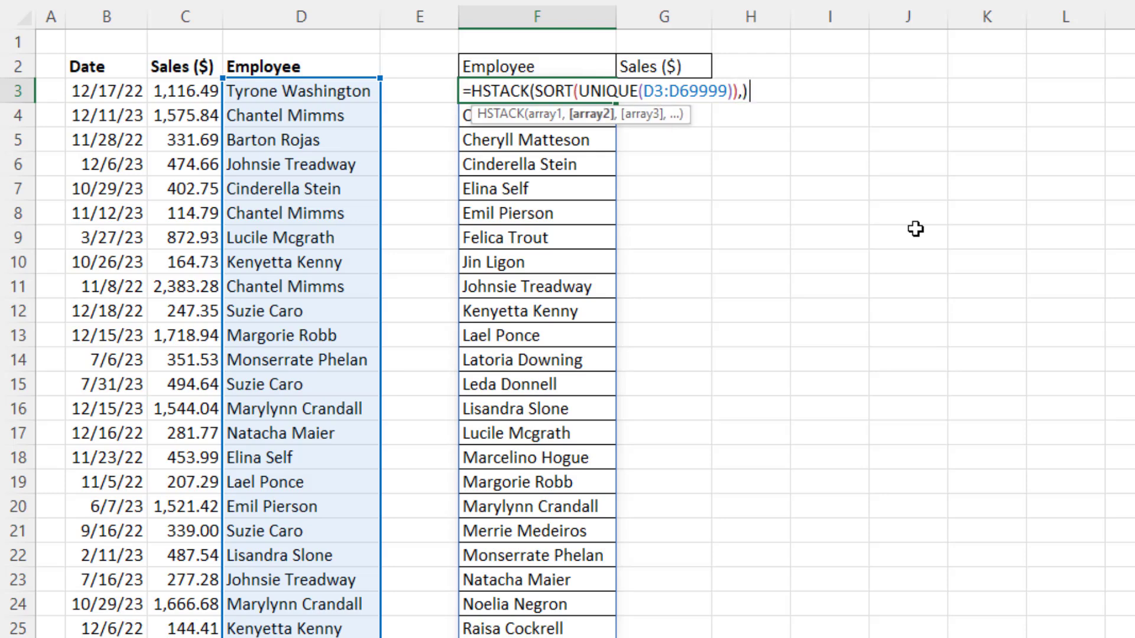
text(sumifs)
key(Tab)
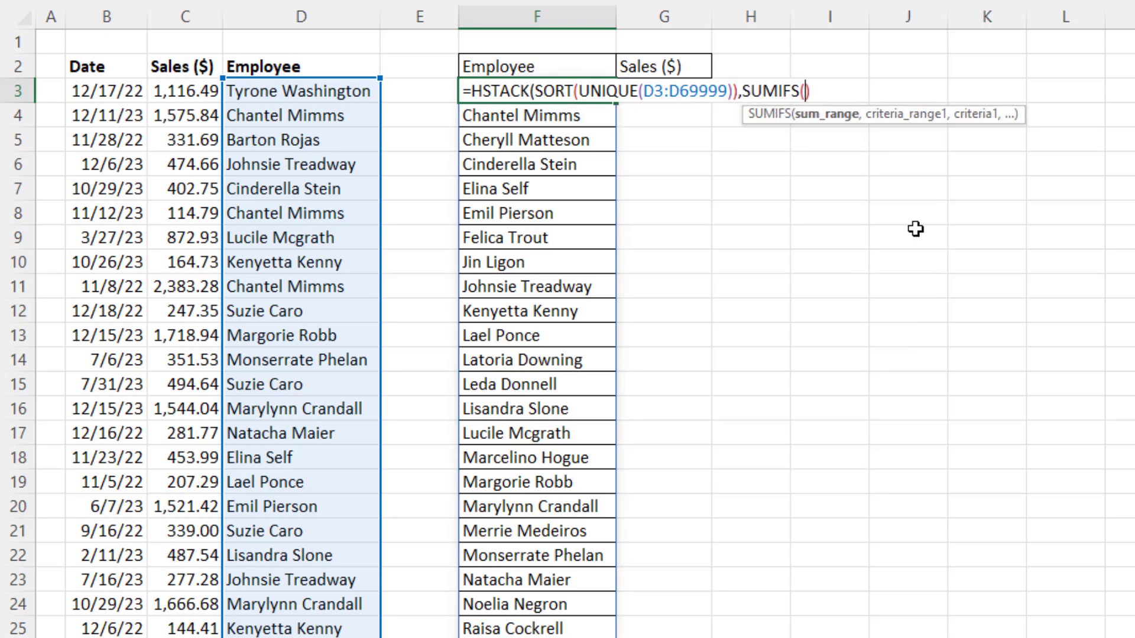
click(176, 96)
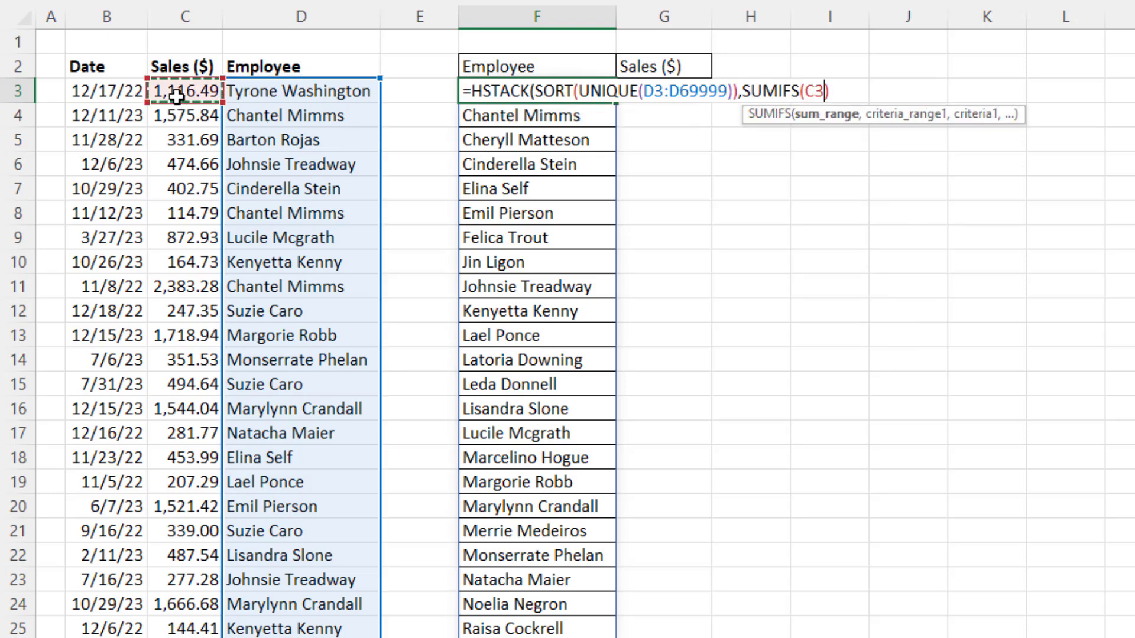
key(ctrl+shift+Down)
key(ctrl+BackSpace)
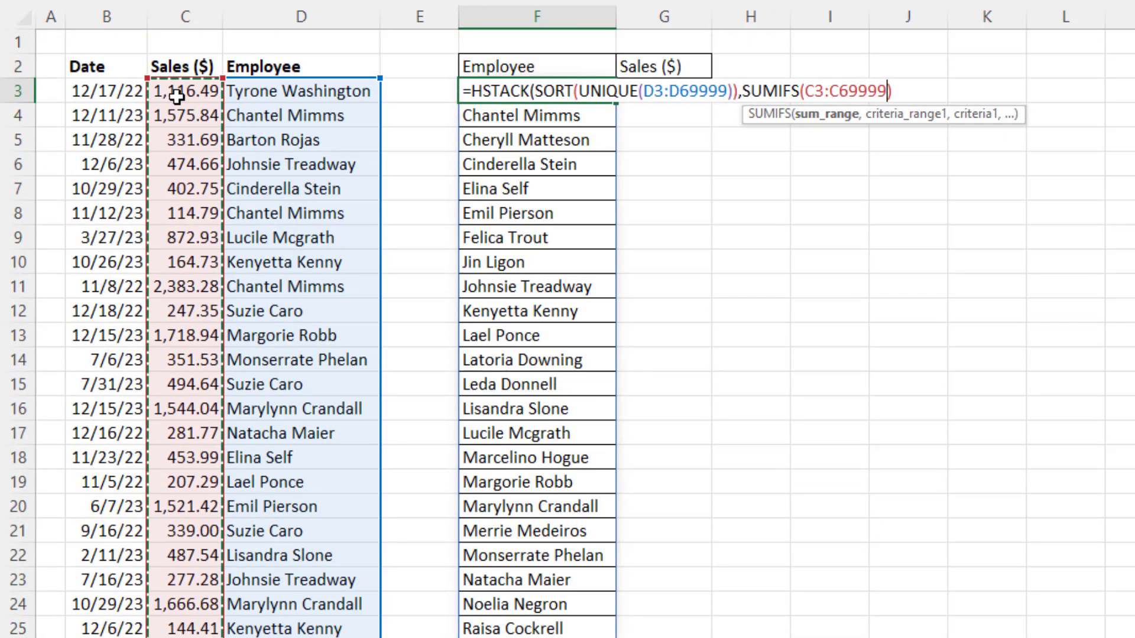
text(,)
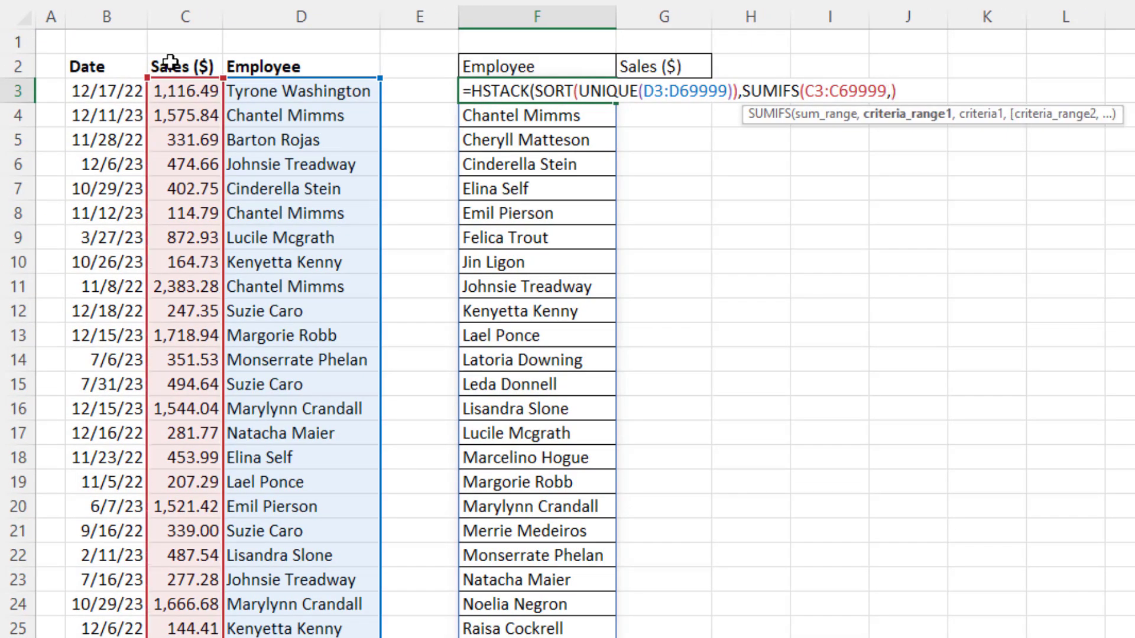
Step: Finish SUMIFS with criteria D3:D69999 matched to the pasted sorted unique employees, then select the formula text
click(261, 100)
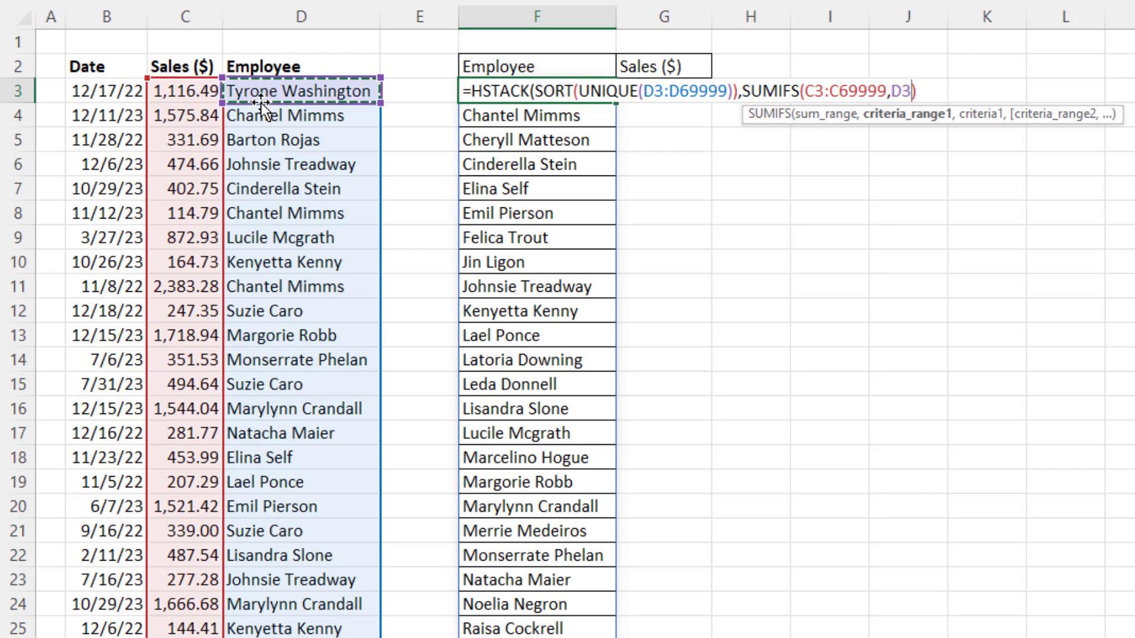
key(ctrl+shift+Down)
key(ctrl+BackSpace)
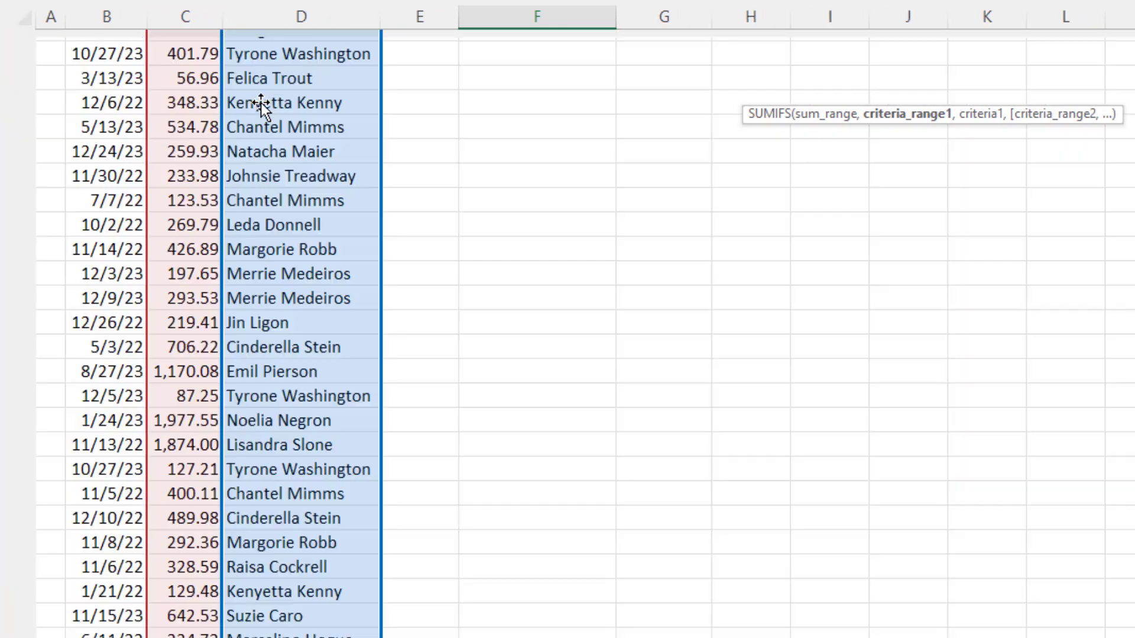
text(,SUMIFS(C3:C69999,D3:D69999,)
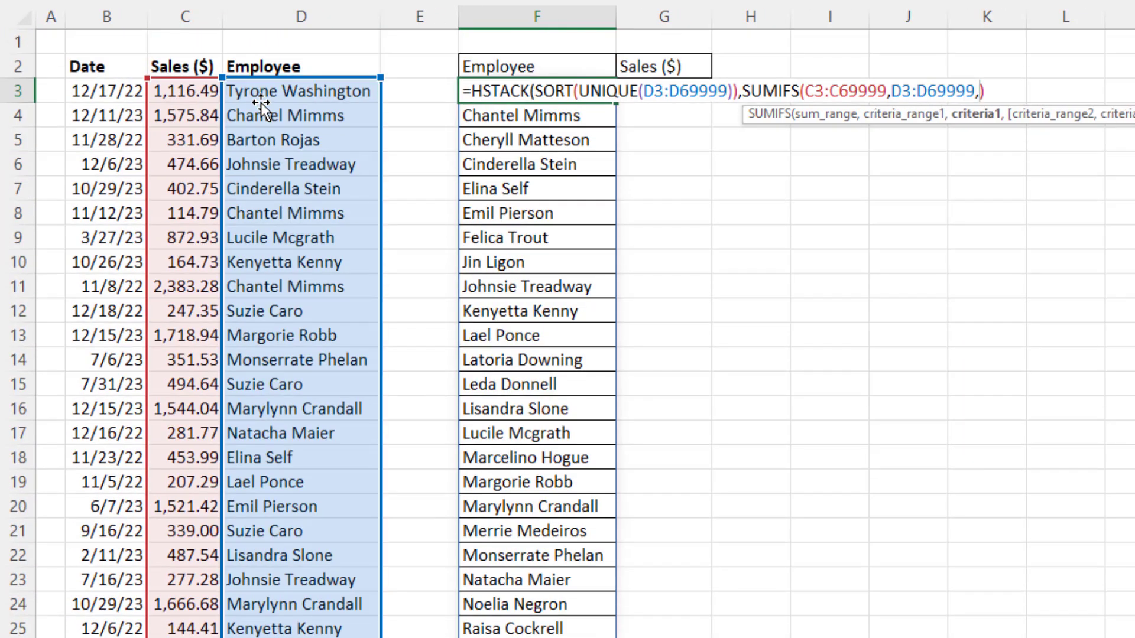
key(ctrl+v)
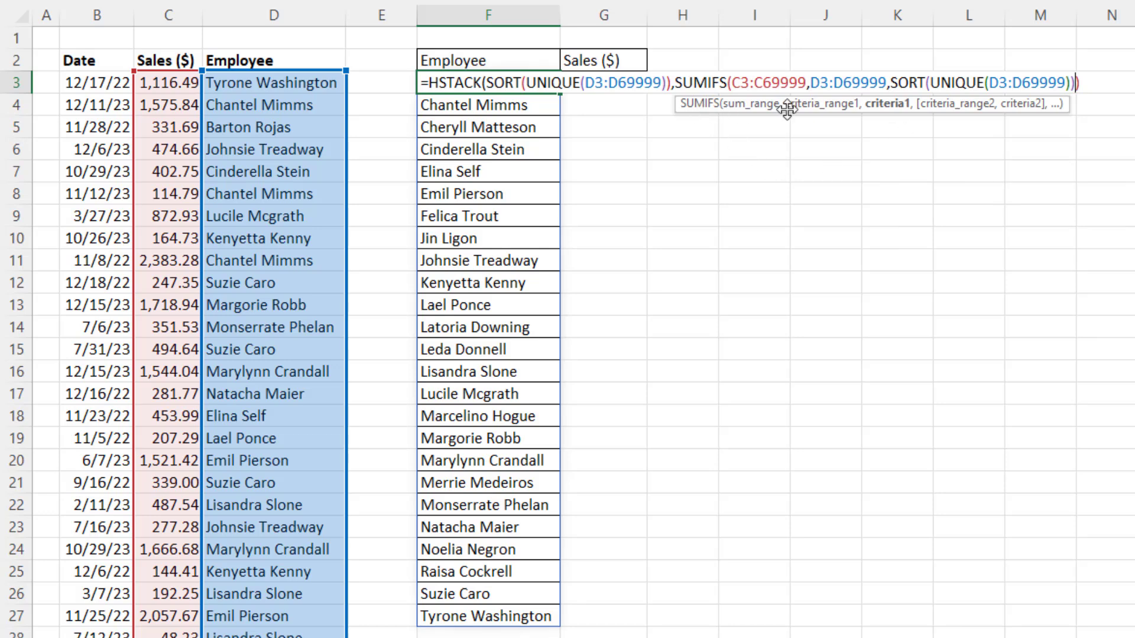
click(1109, 83)
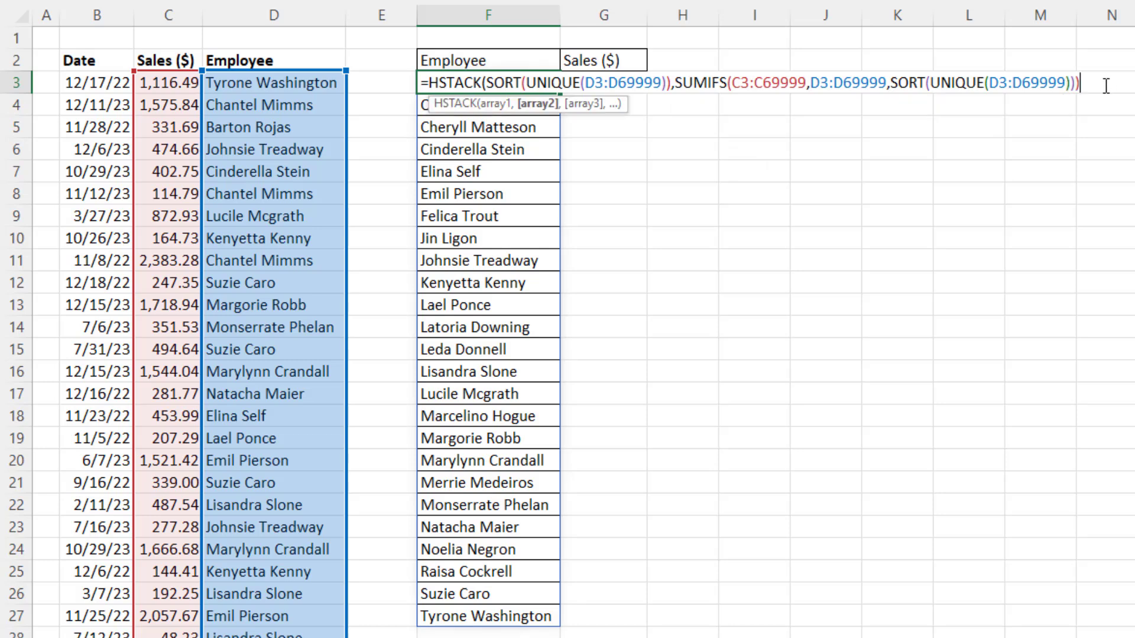
text())
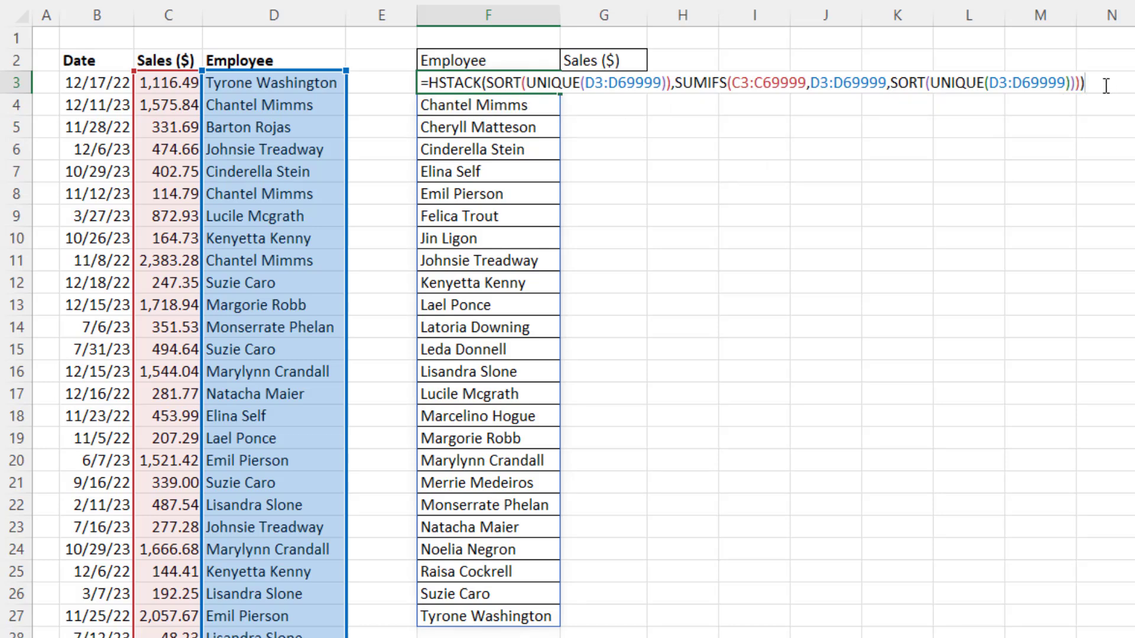
key(Return)
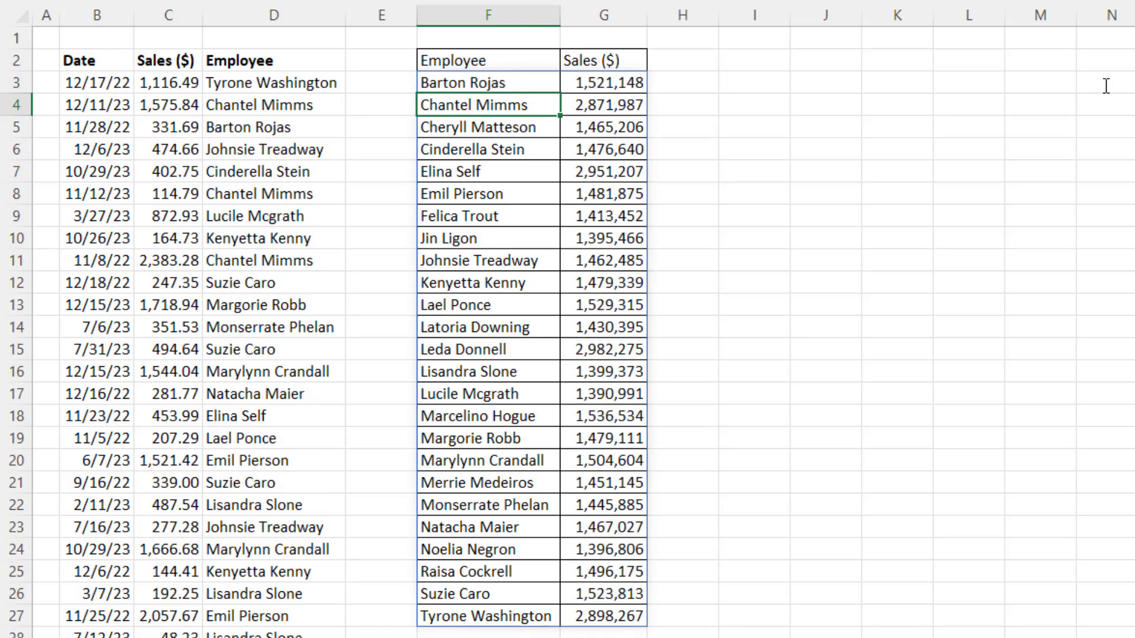
double_click(519, 81)
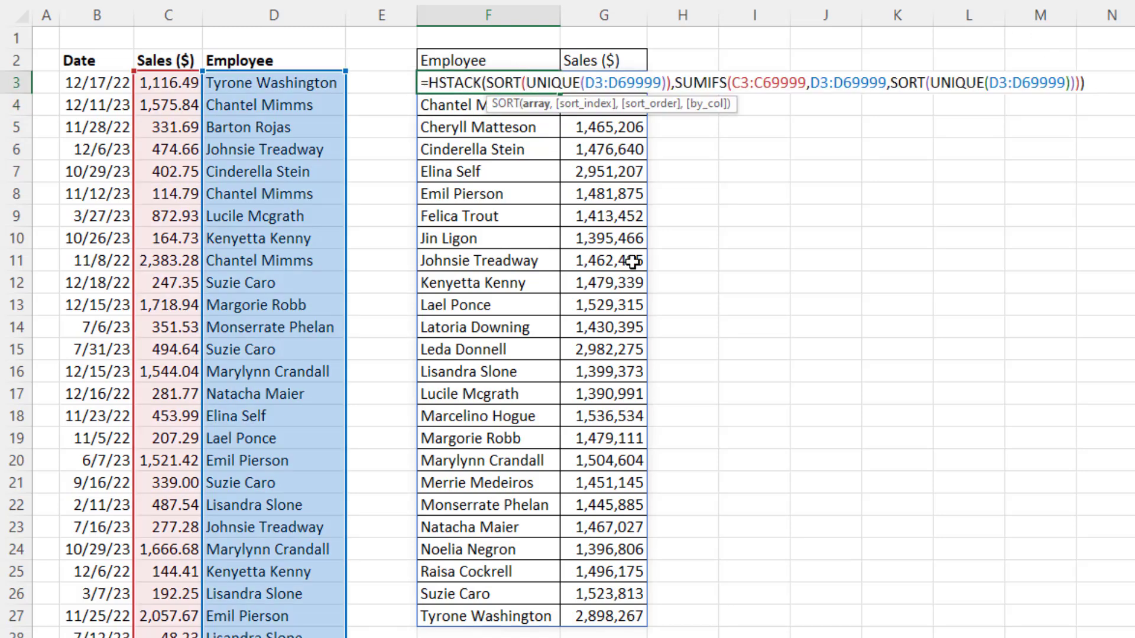
drag(427, 83, 1094, 116)
Step: Copy the employee sales HSTACK formula and clear F3
key(ctrl+c)
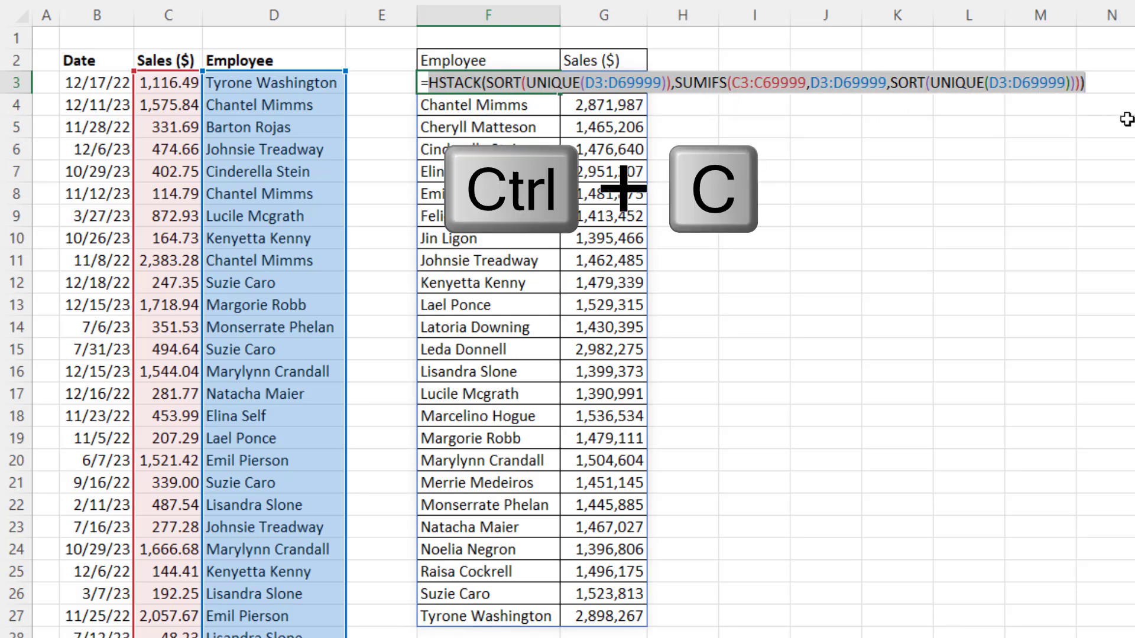
key(BackSpace)
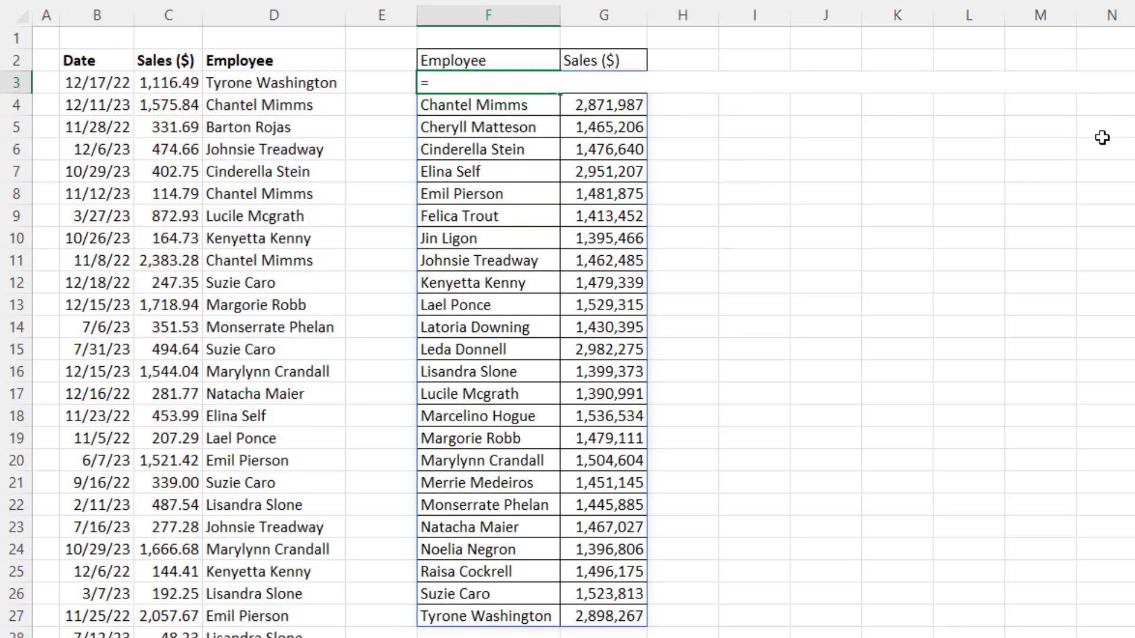
key(ctrl+Return)
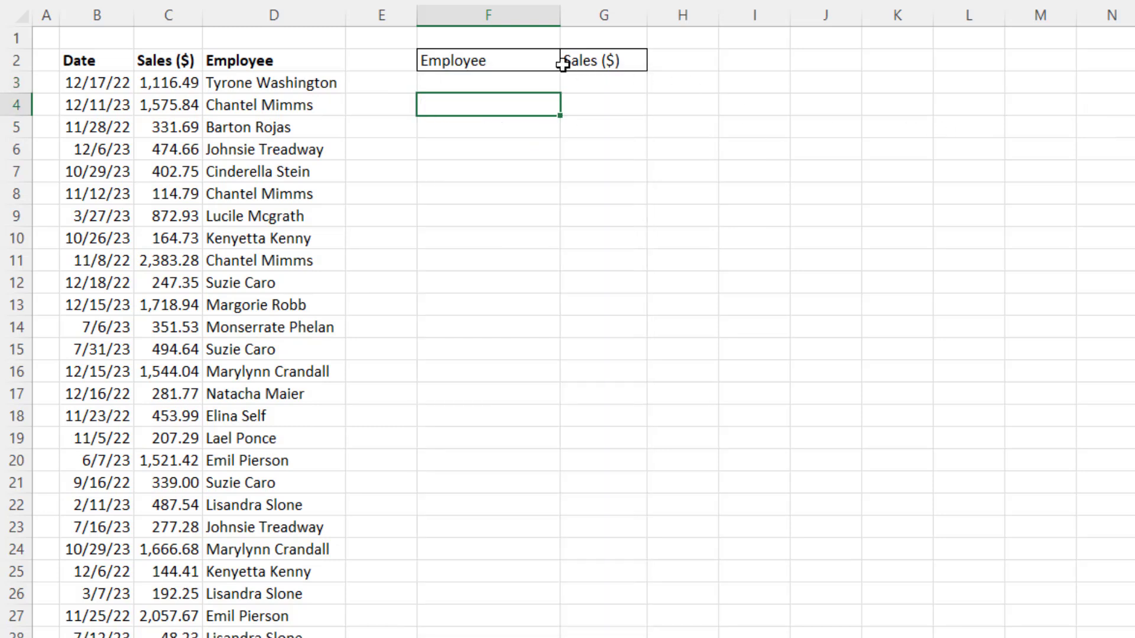
Step: Enter =VSTACK(HSTACK(D2,C2),<pasted employee sales HSTACK>) in F2
click(529, 63)
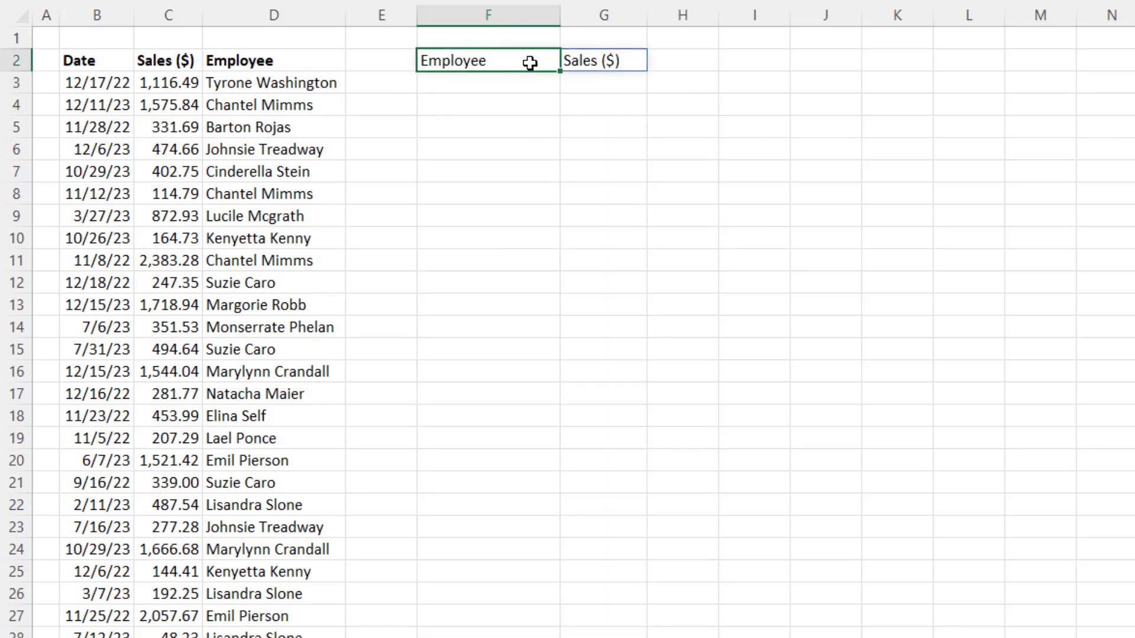
text(=HSTACK(D2,C2)
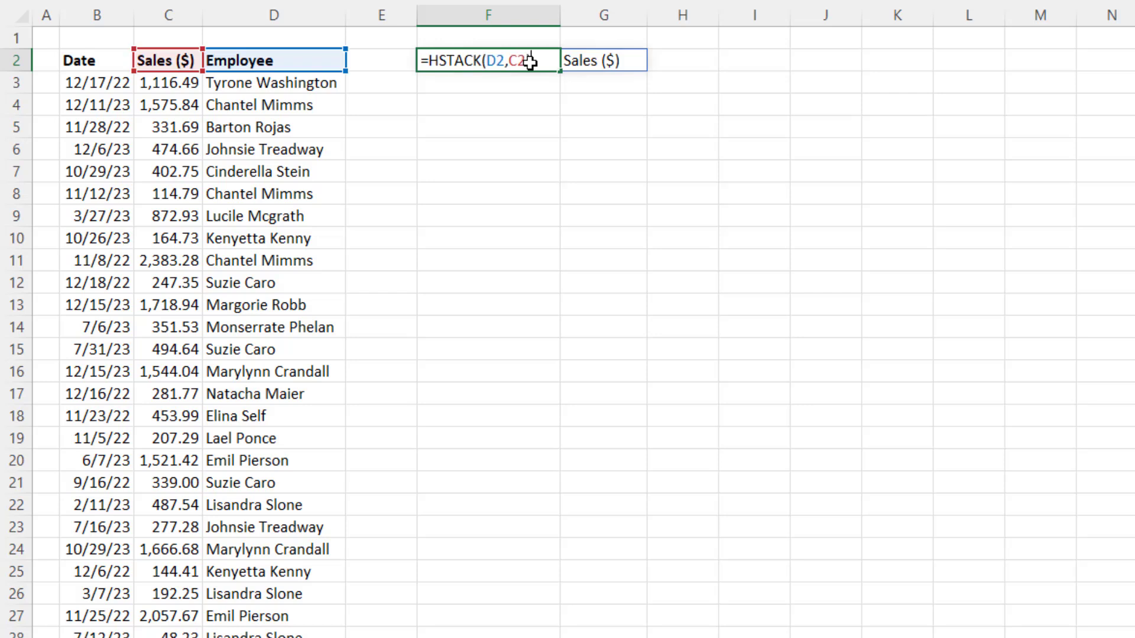
text())
text(VSTACK()
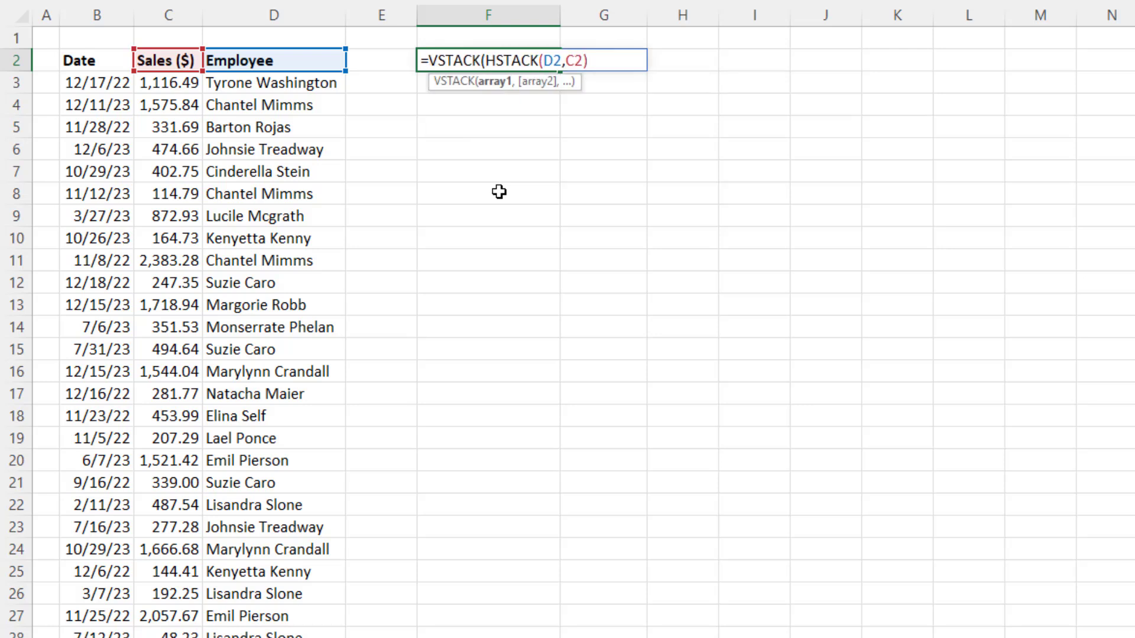
key(End)
click(492, 81)
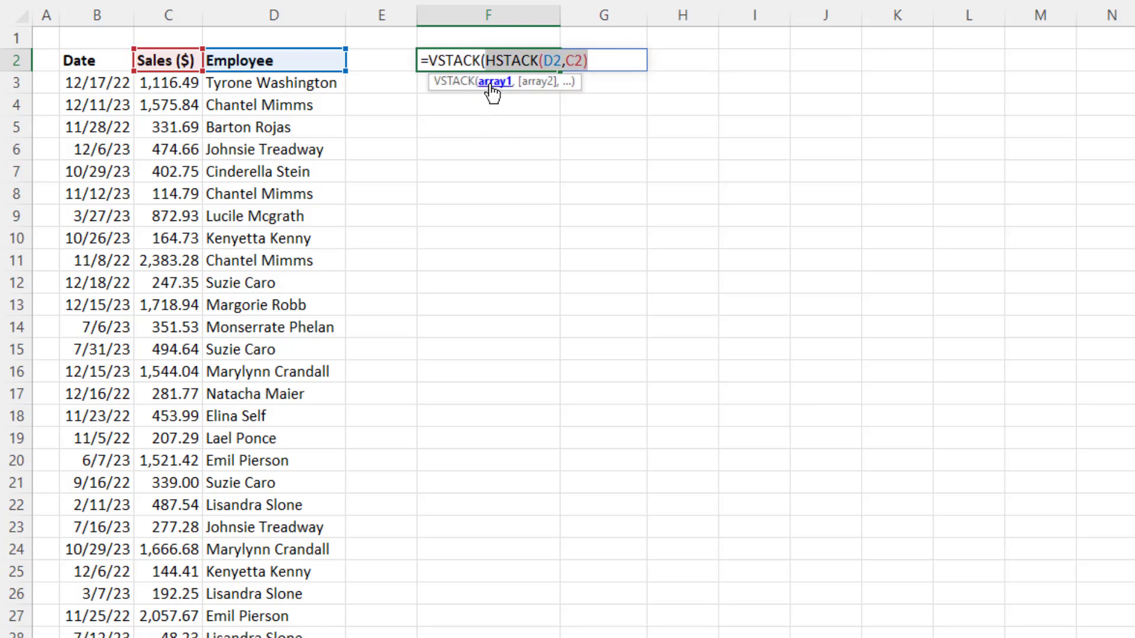
click(596, 59)
text(,)
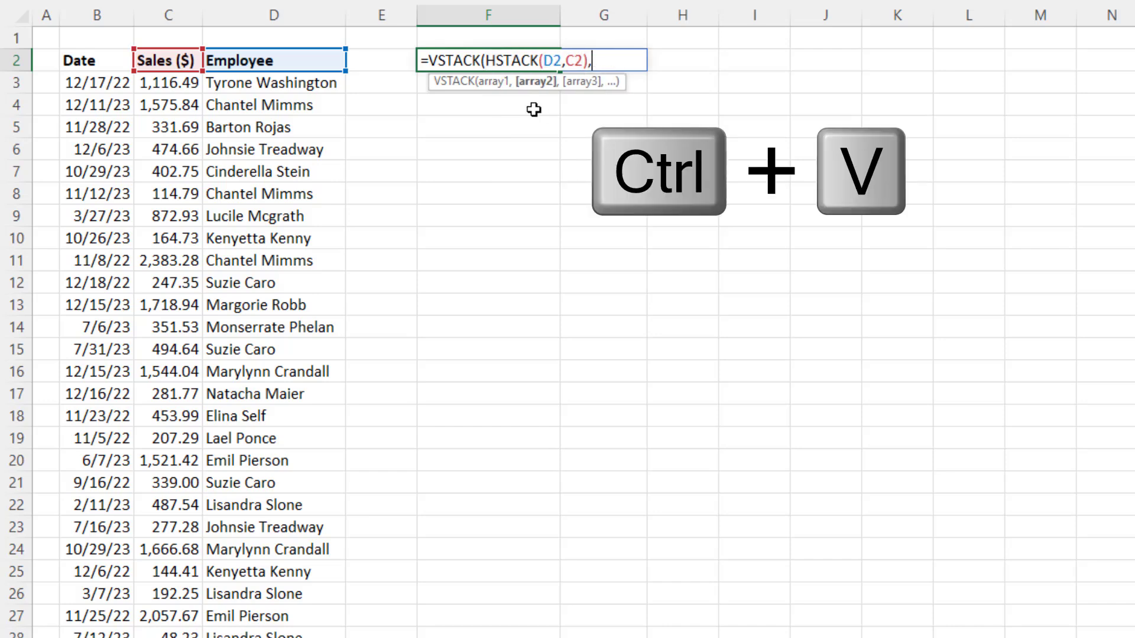
key(ctrl+v)
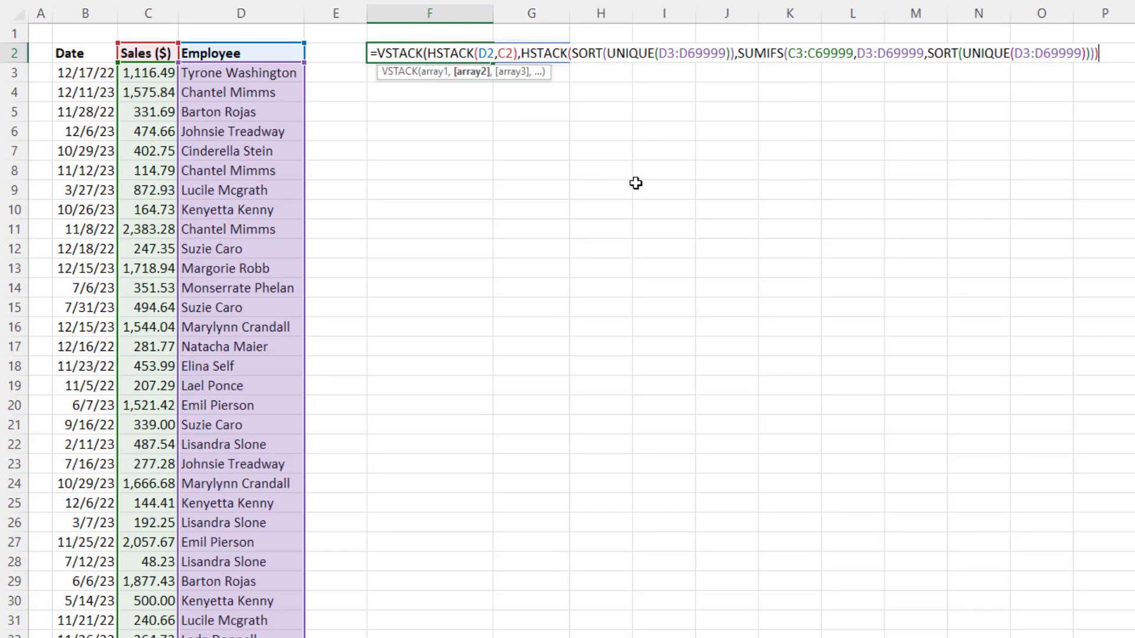
text())
key(Return)
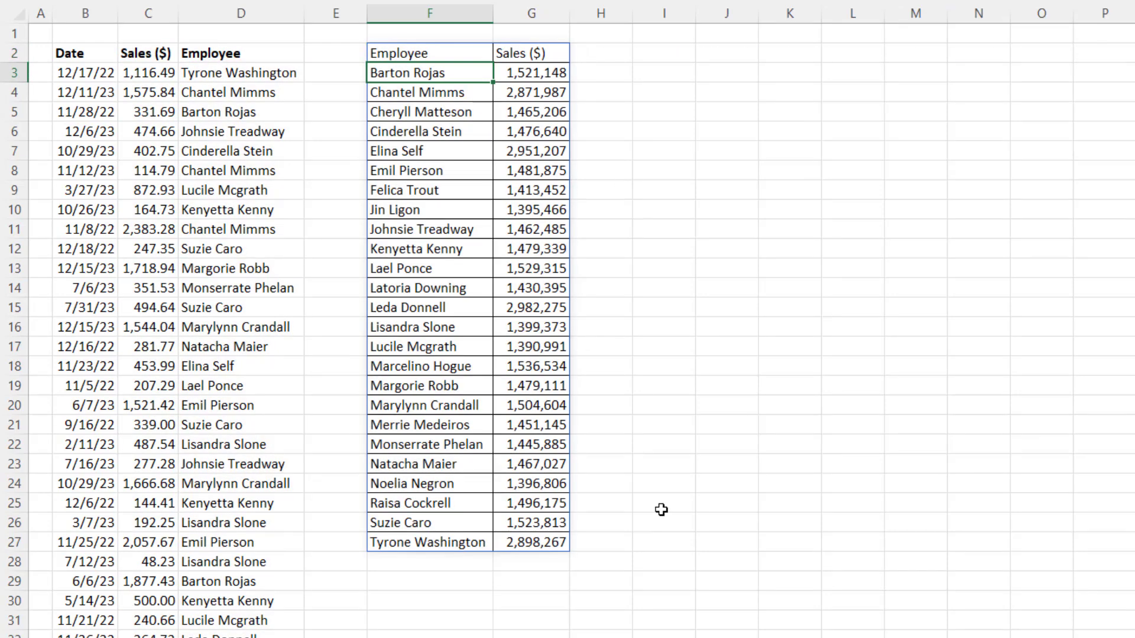
Step: Append HSTACK("Total",SUM(C3:C69999)) to the F2 VSTACK formula, giving a Total row of 42,450,521
click(457, 56)
double_click(457, 55)
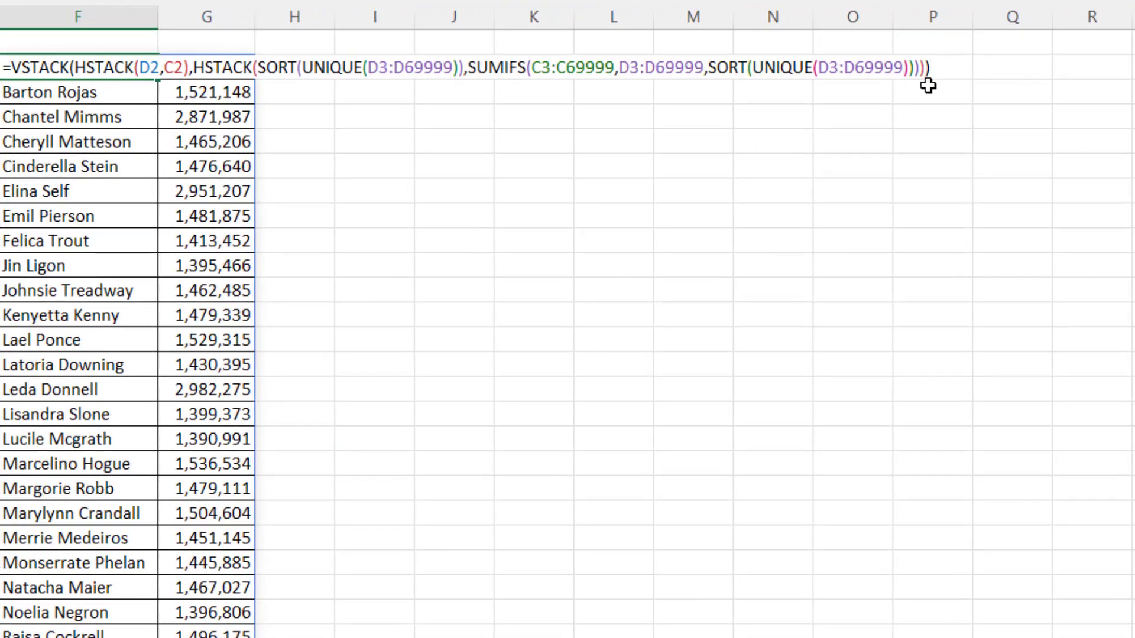
key(BackSpace)
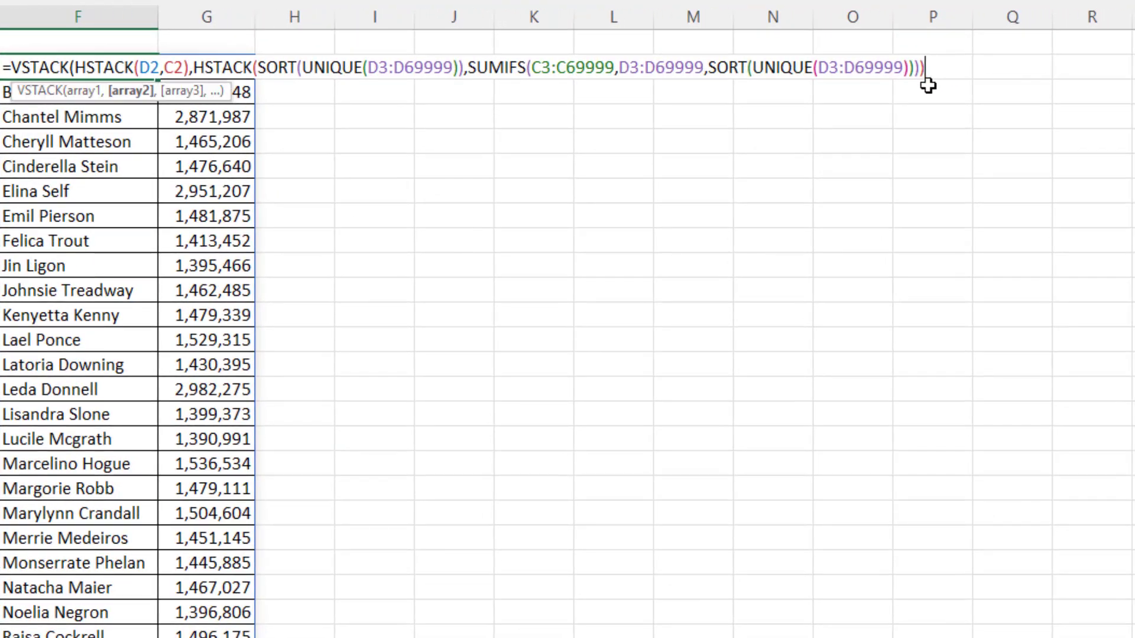
drag(233, 88, 1014, 101)
text(,)
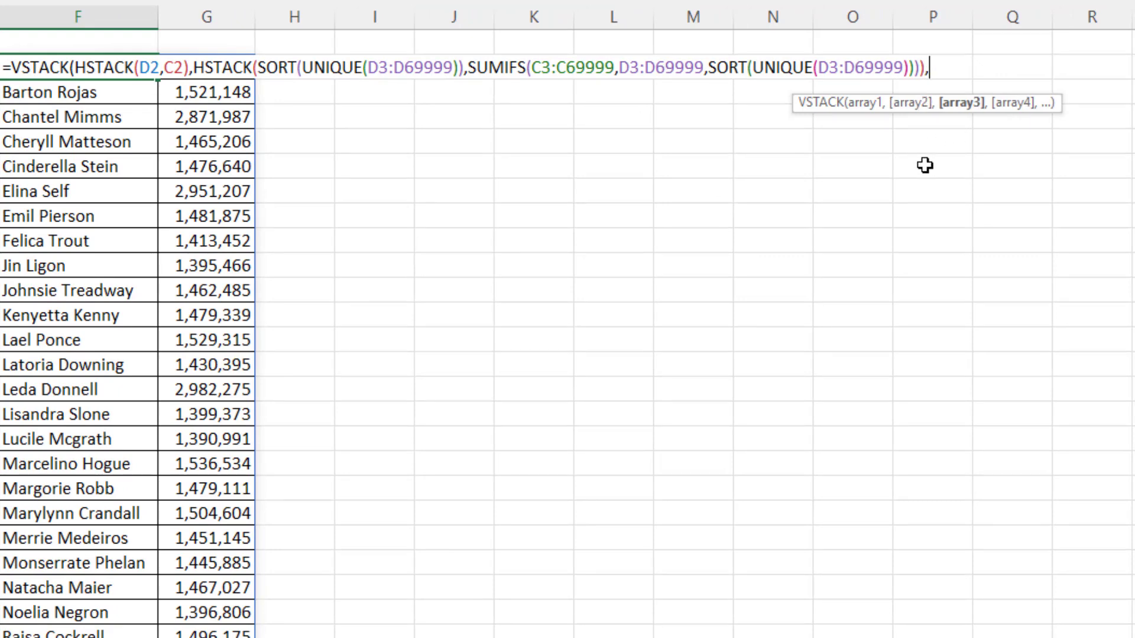
text(hs)
key(Tab)
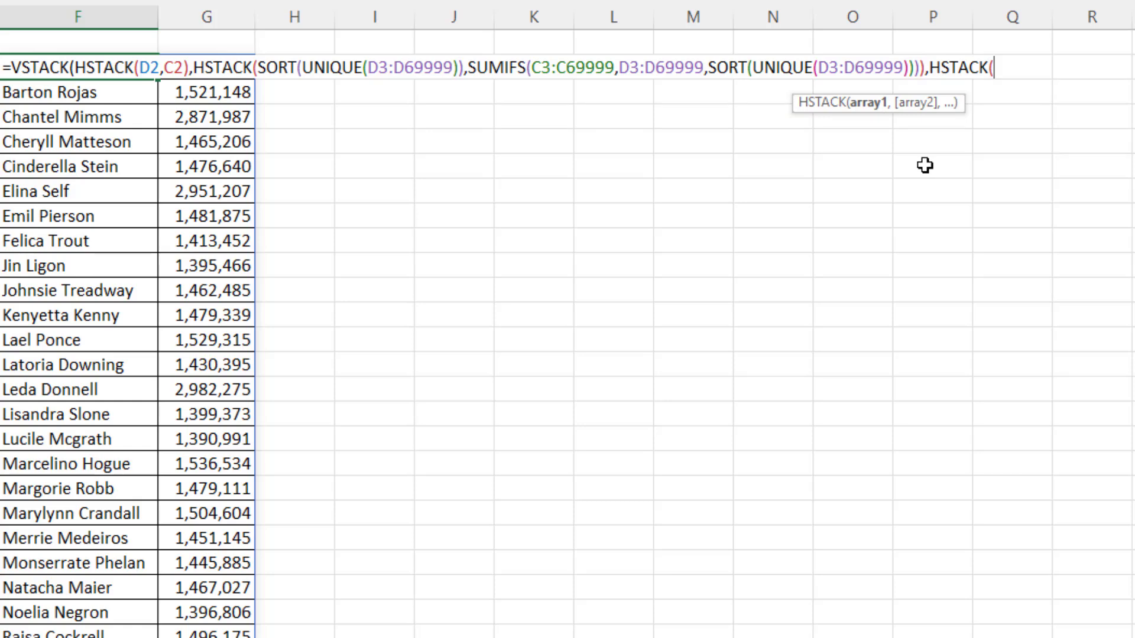
text("Total",)
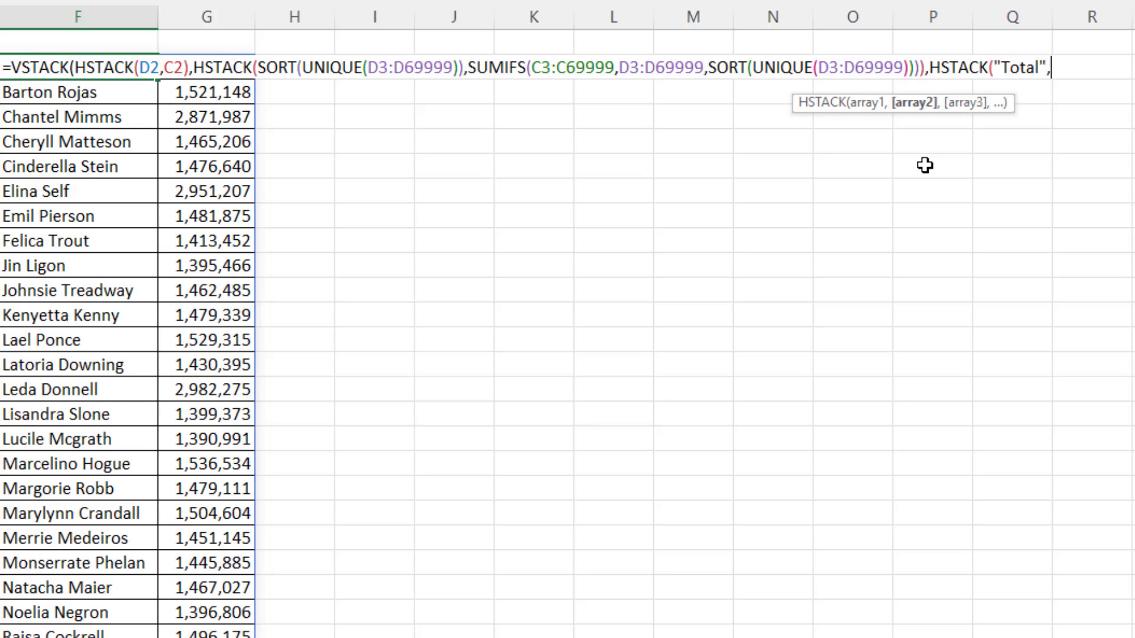
text(sum()
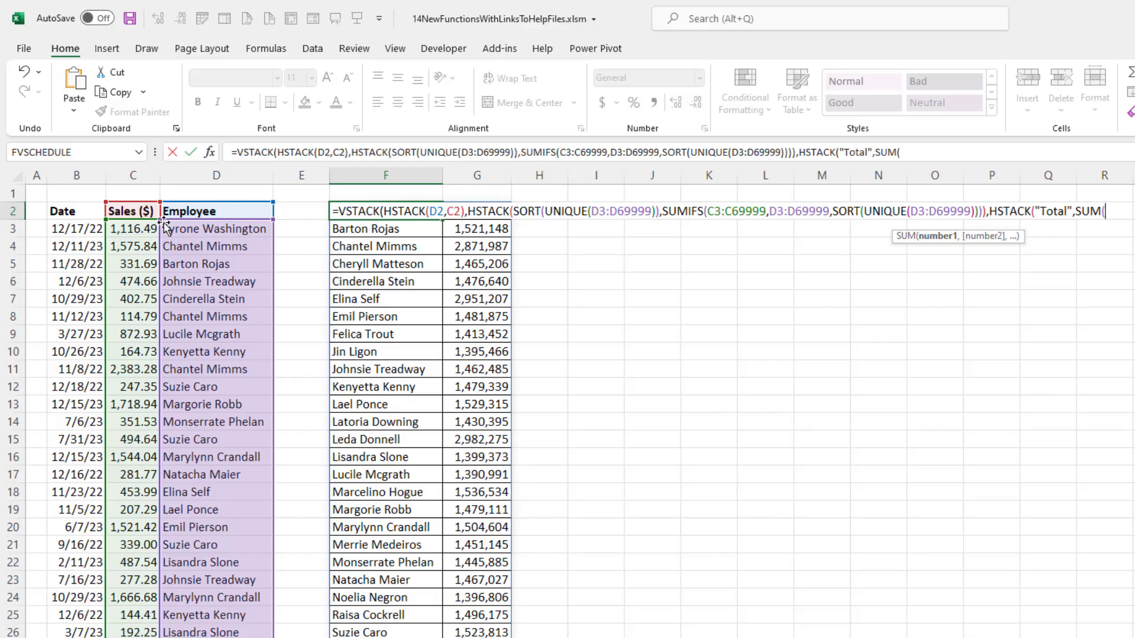
click(131, 228)
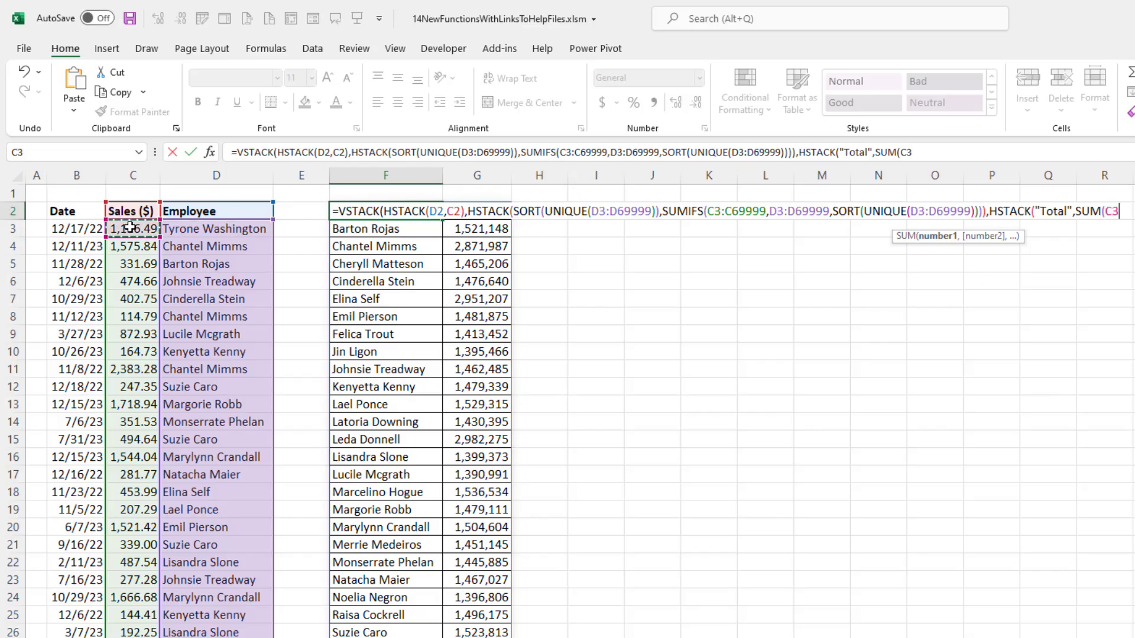
key(ctrl+shift+Down)
text())
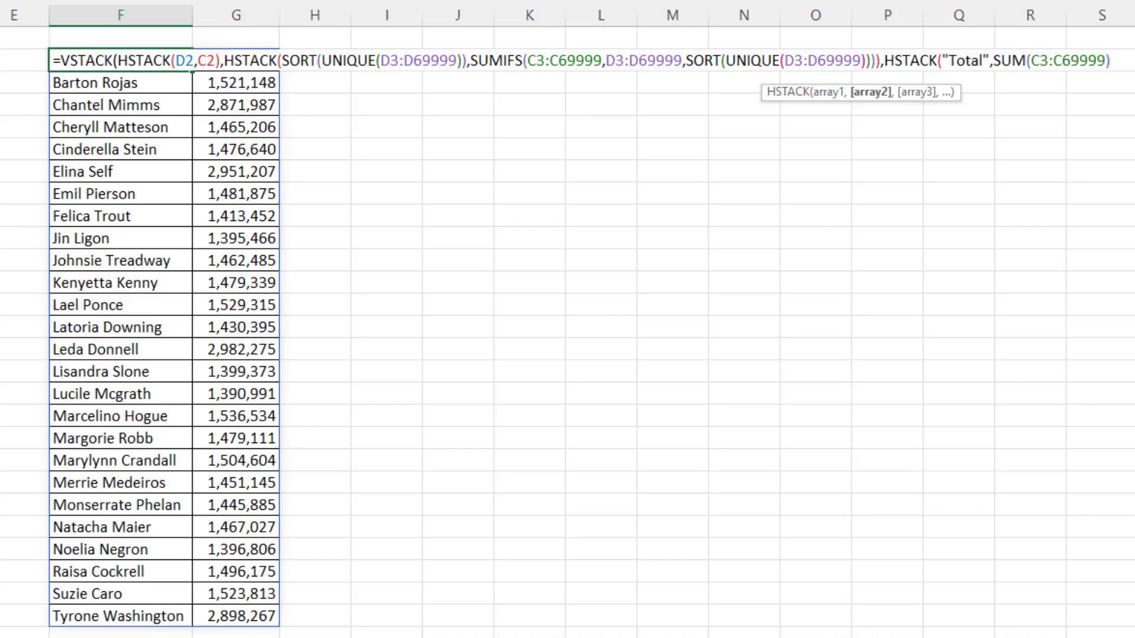
text()))
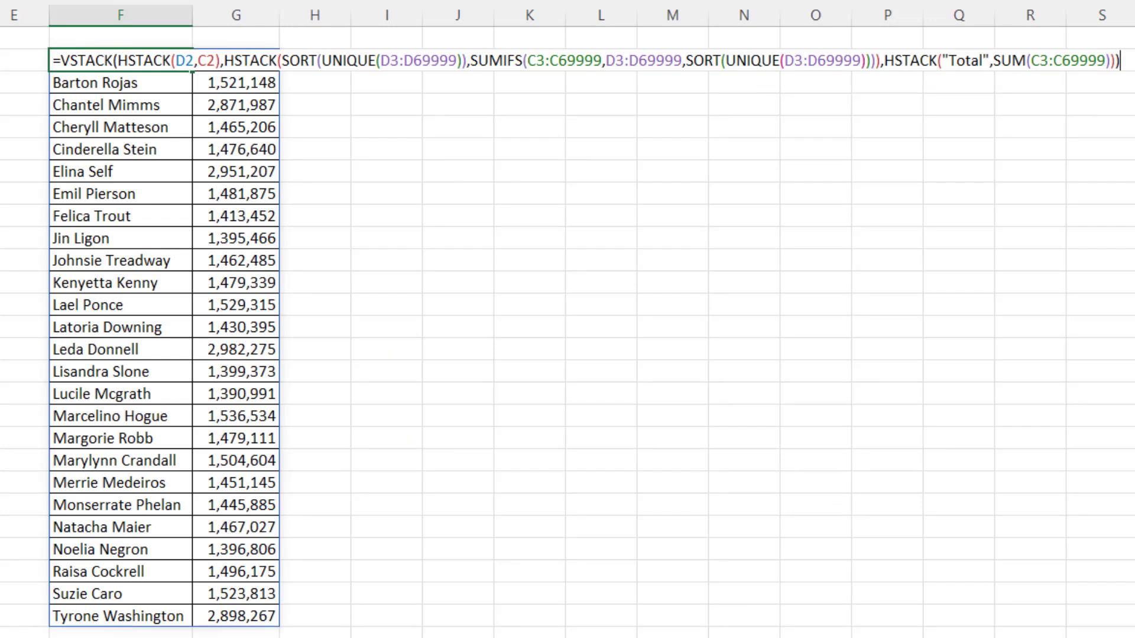
key(Return)
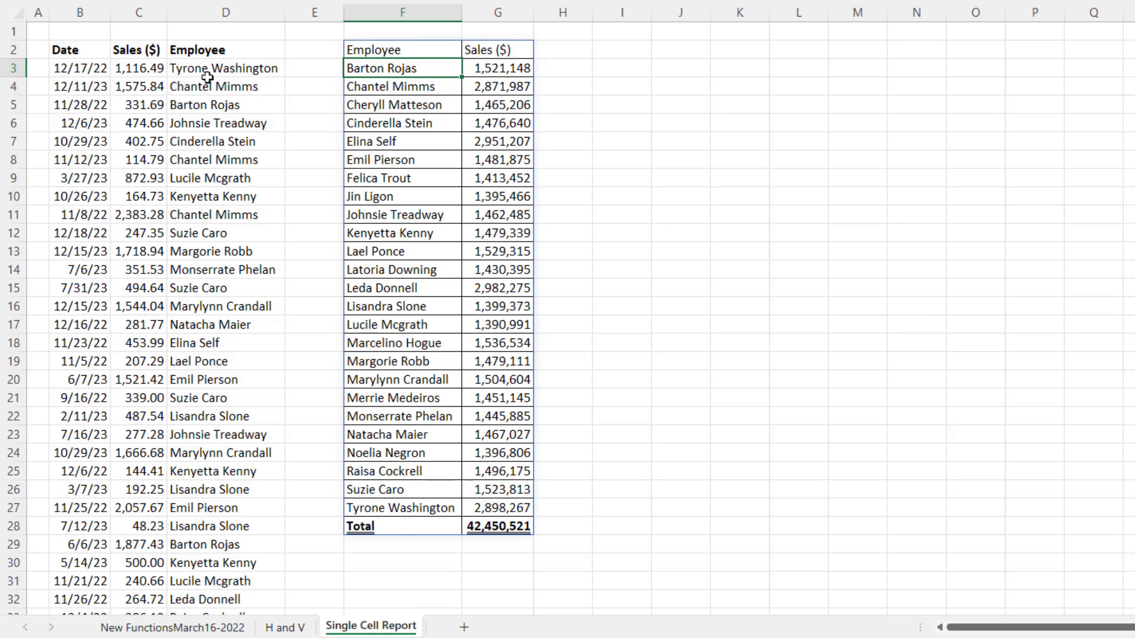
drag(207, 77, 204, 105)
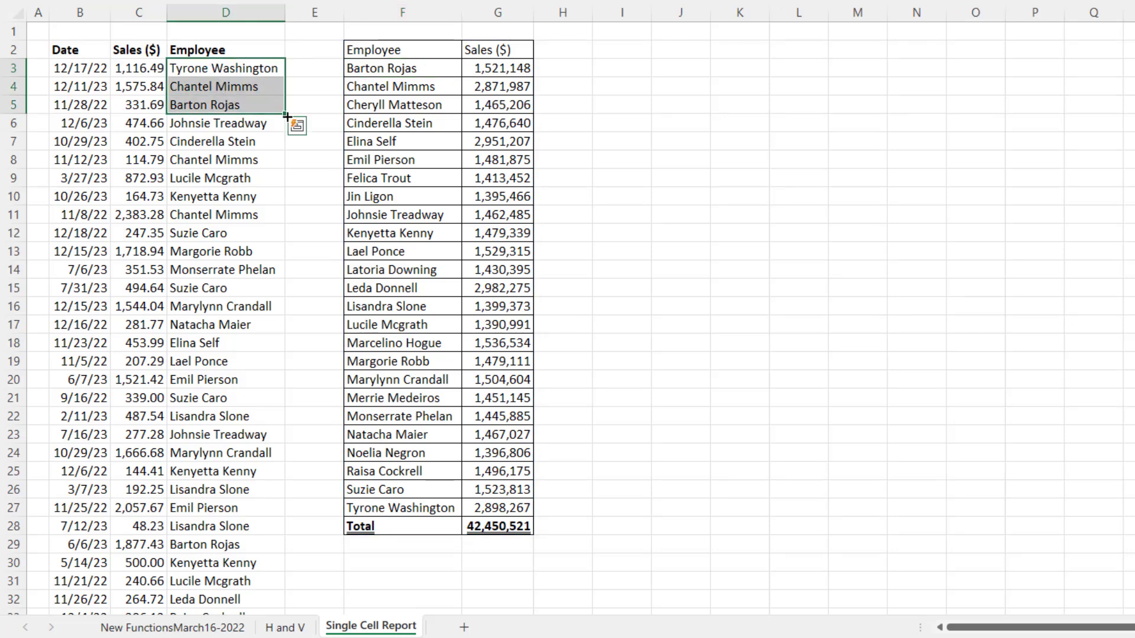
double_click(286, 117)
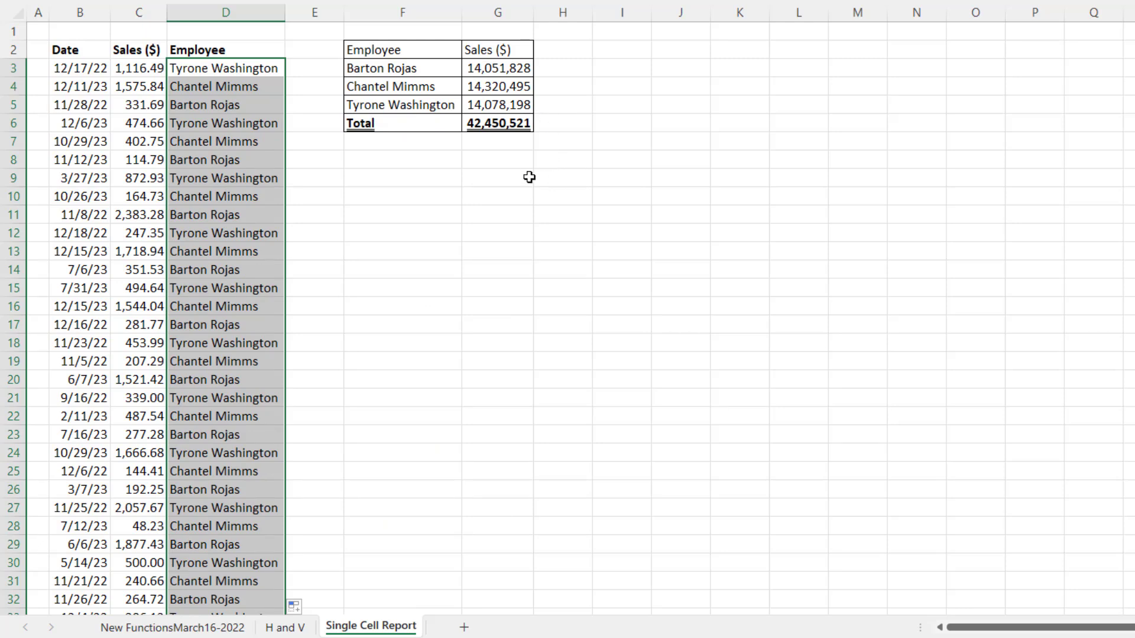
key(ctrl+z)
click(224, 125)
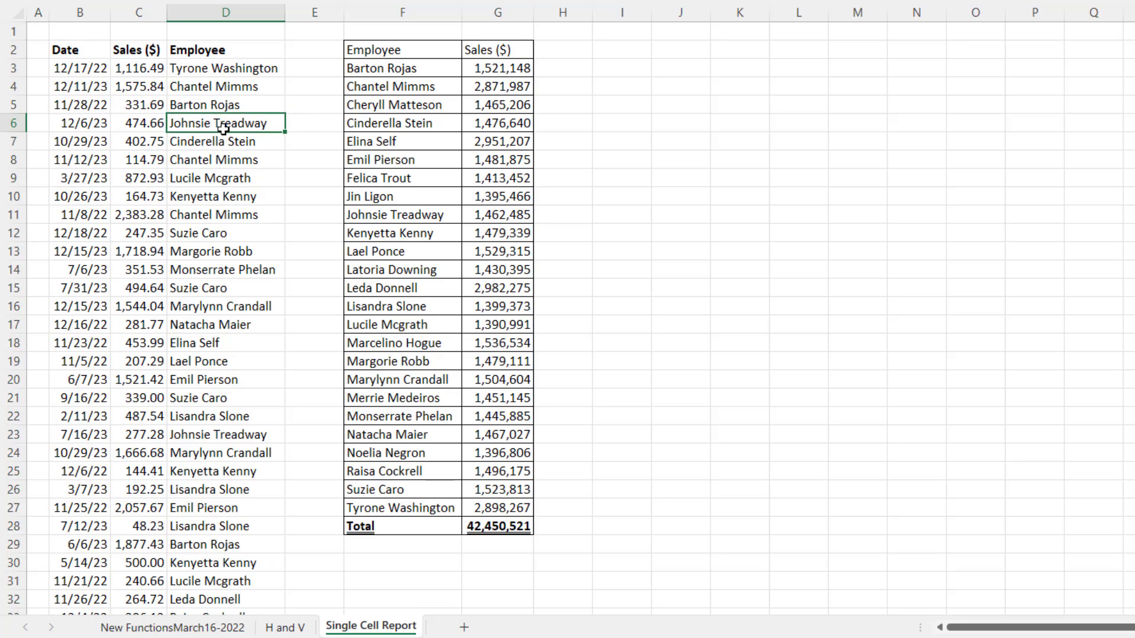
text(d)
key(Return)
text(Raisa Cockrell)
key(Return)
text(Felica Trout)
key(Return)
text(e)
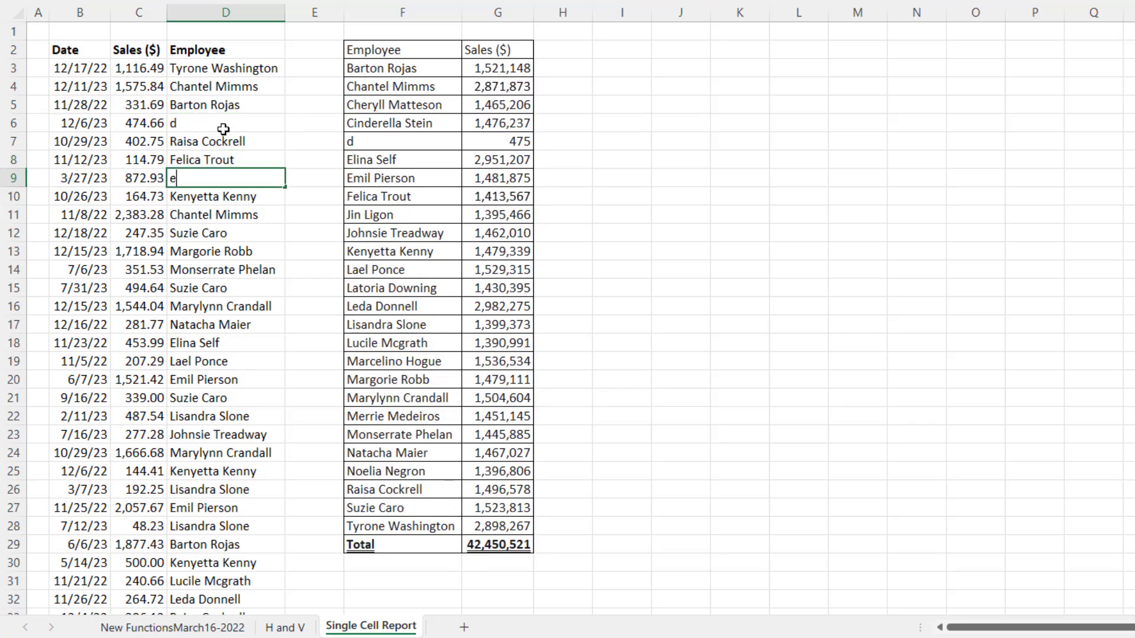
key(Return)
text(Tyrone Washington)
key(Return)
text(h)
key(Return)
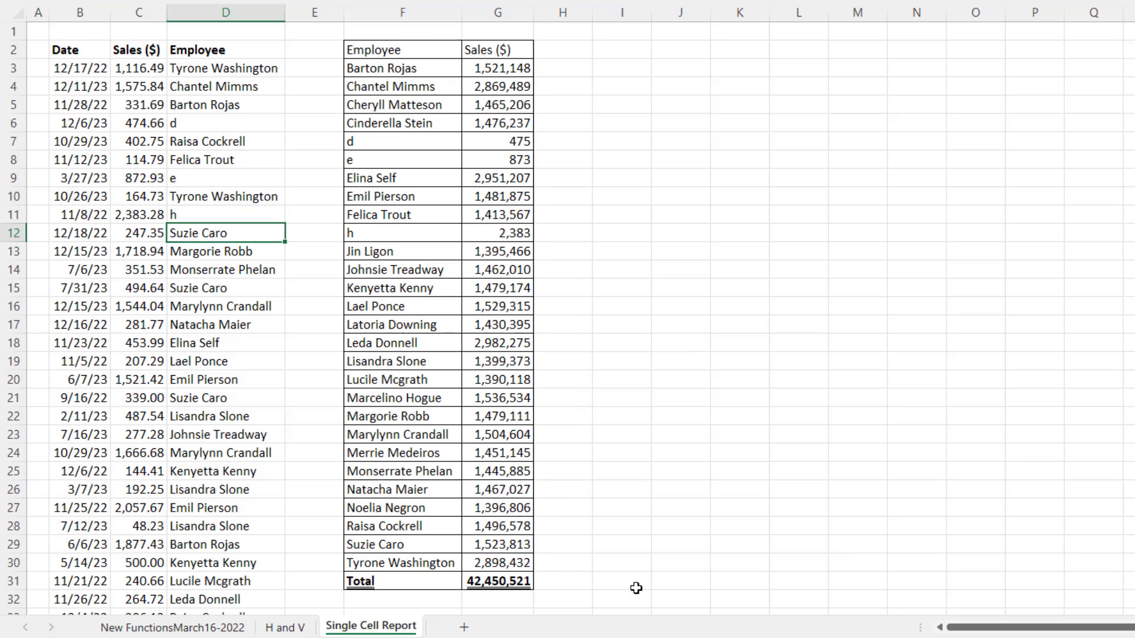
key(ctrl+z)
key(ctrl+z)
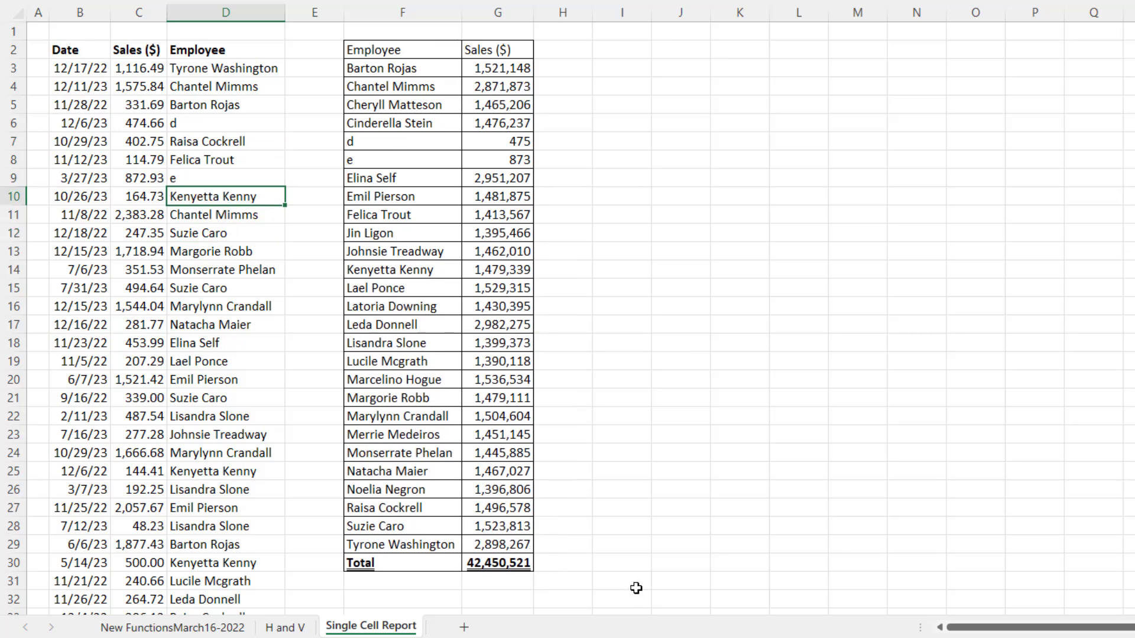
key(ctrl+z)
key(ctrl+z)
key(ctrl+z)
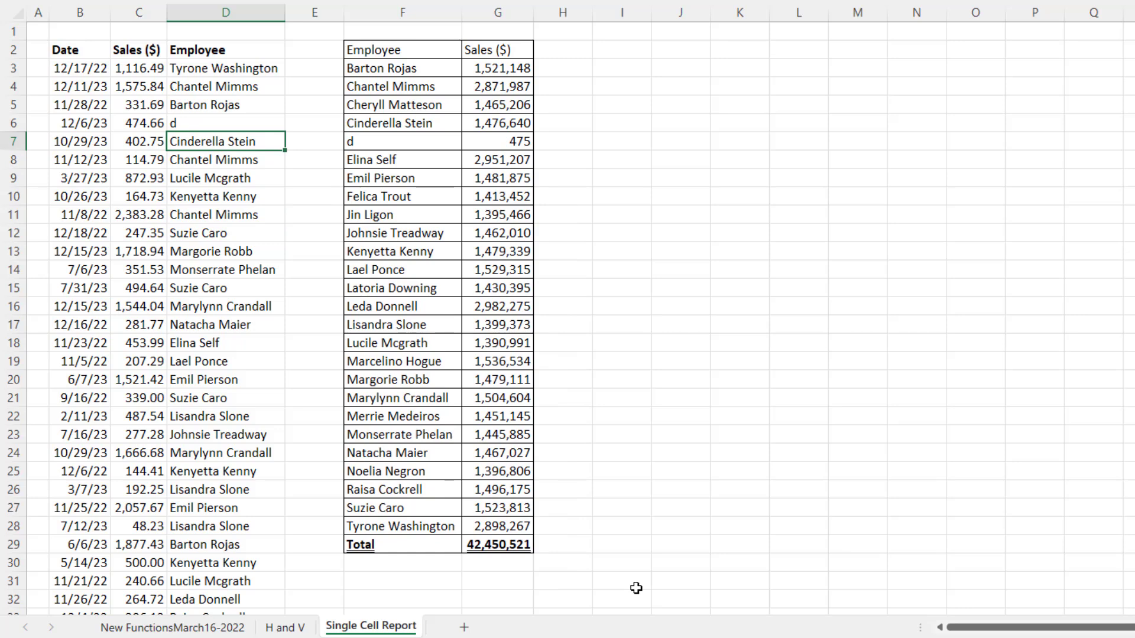
key(ctrl+z)
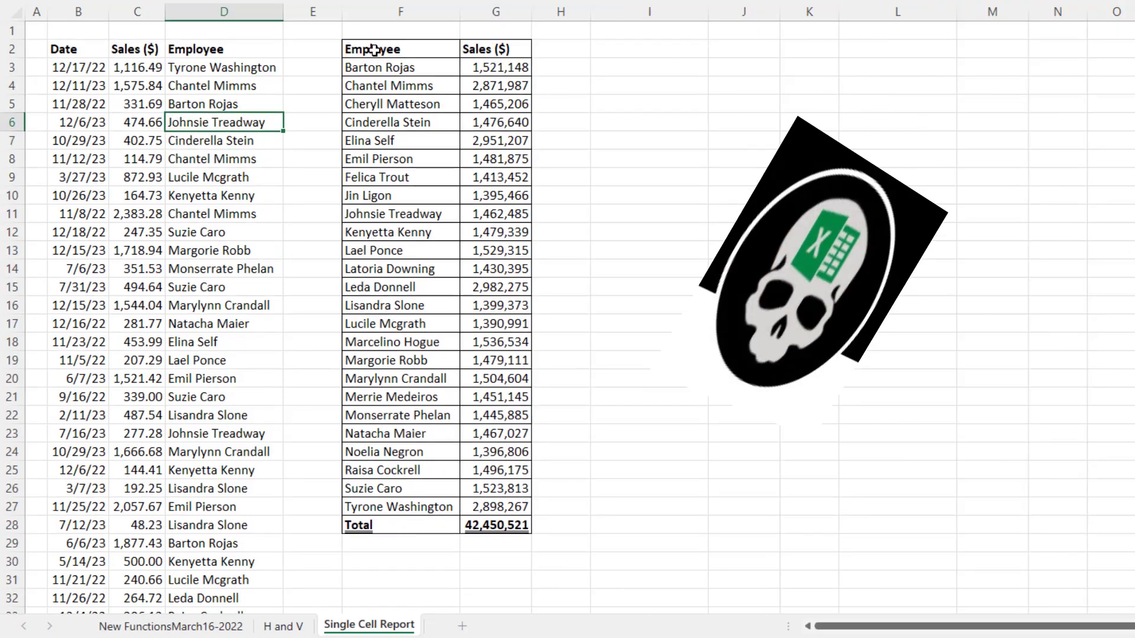
Step: Enter a LET version of the report formula in I2, spilling the same table ending Total 42,450,521
click(374, 51)
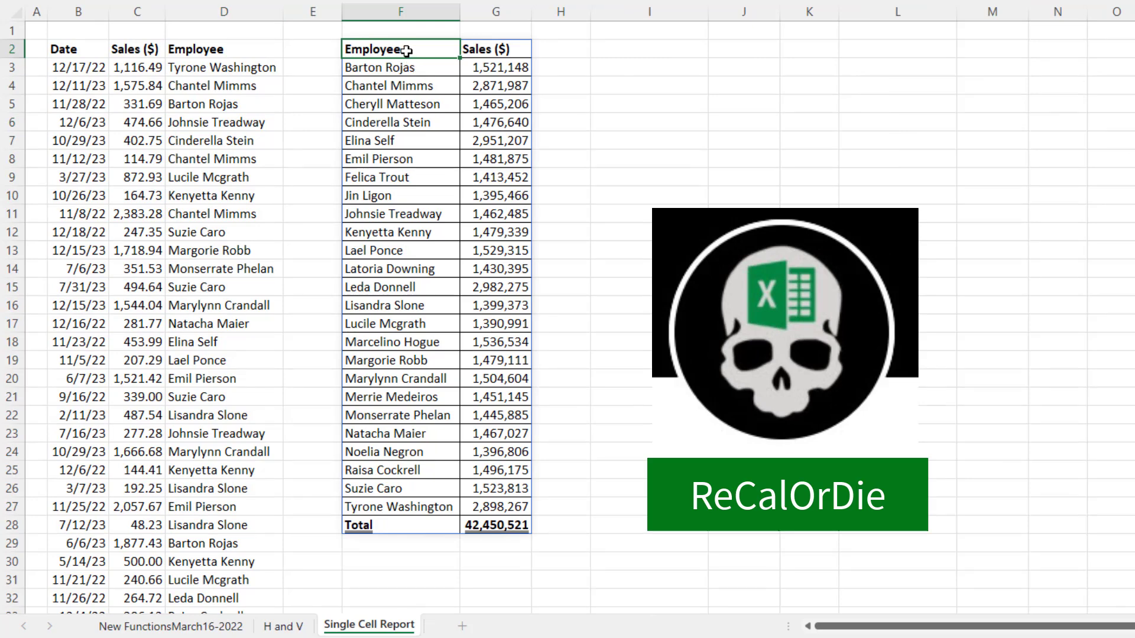
double_click(407, 50)
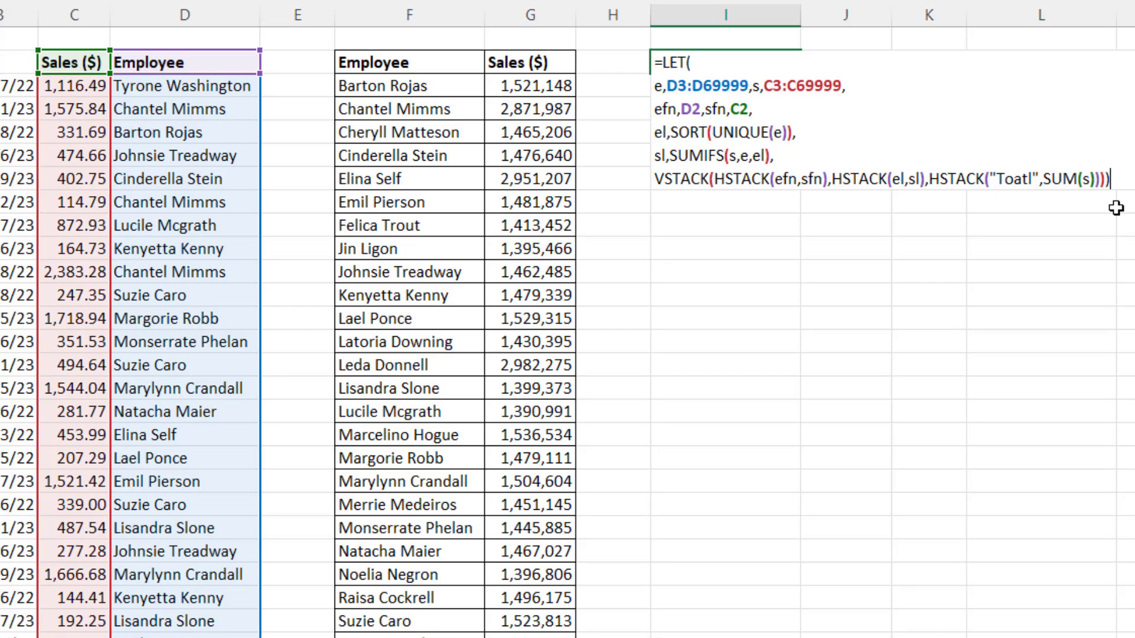
click(712, 62)
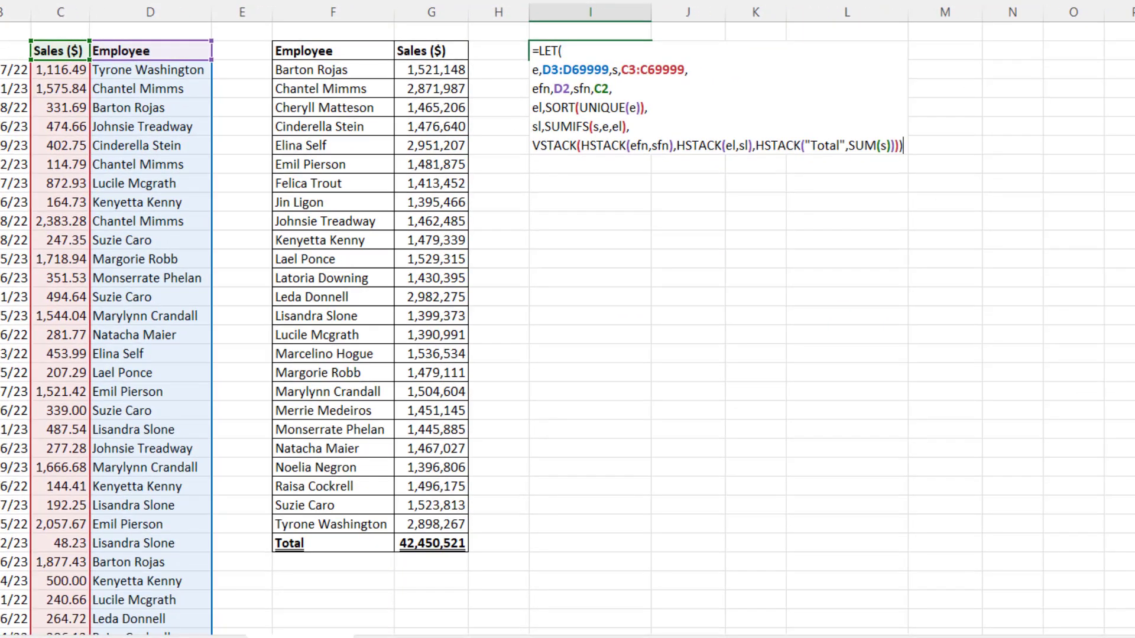
key(Return)
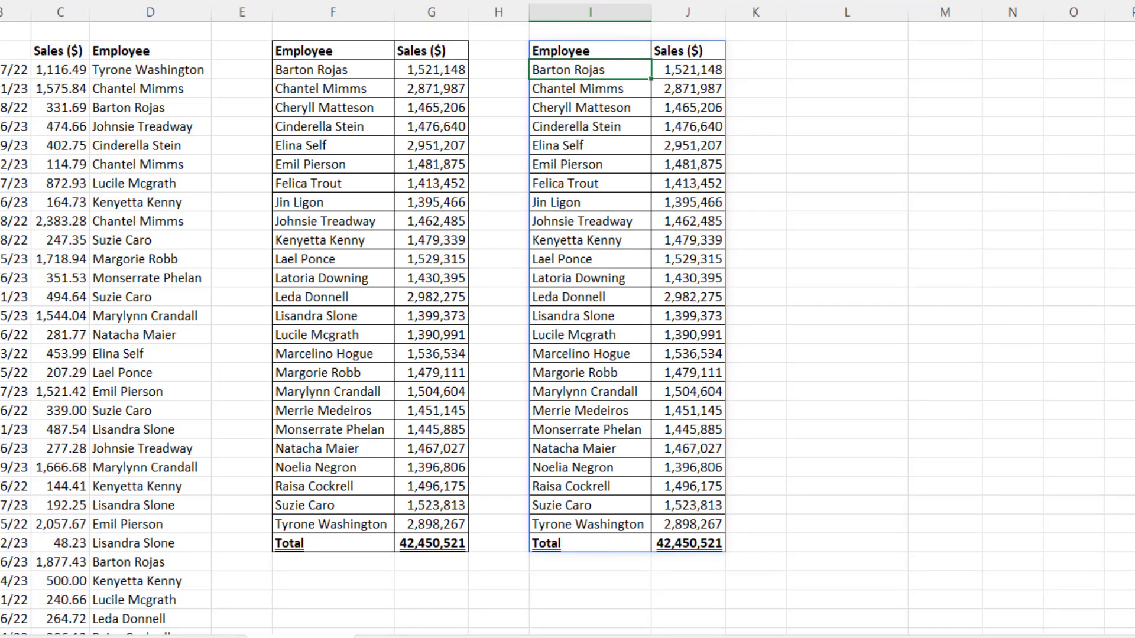
Step: Review the original F2 formula without changes, then go to the New FunctionsMarch16-2022 sheet
click(355, 47)
double_click(355, 47)
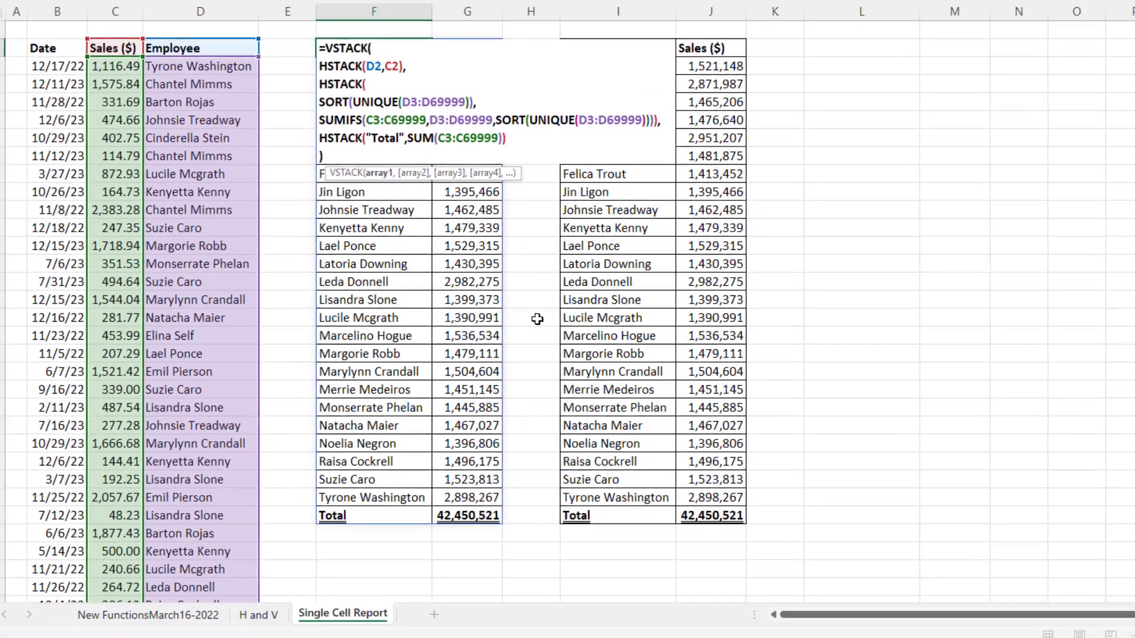
key(Escape)
key(ctrl+Page_Up)
key(ctrl+Page_Up)
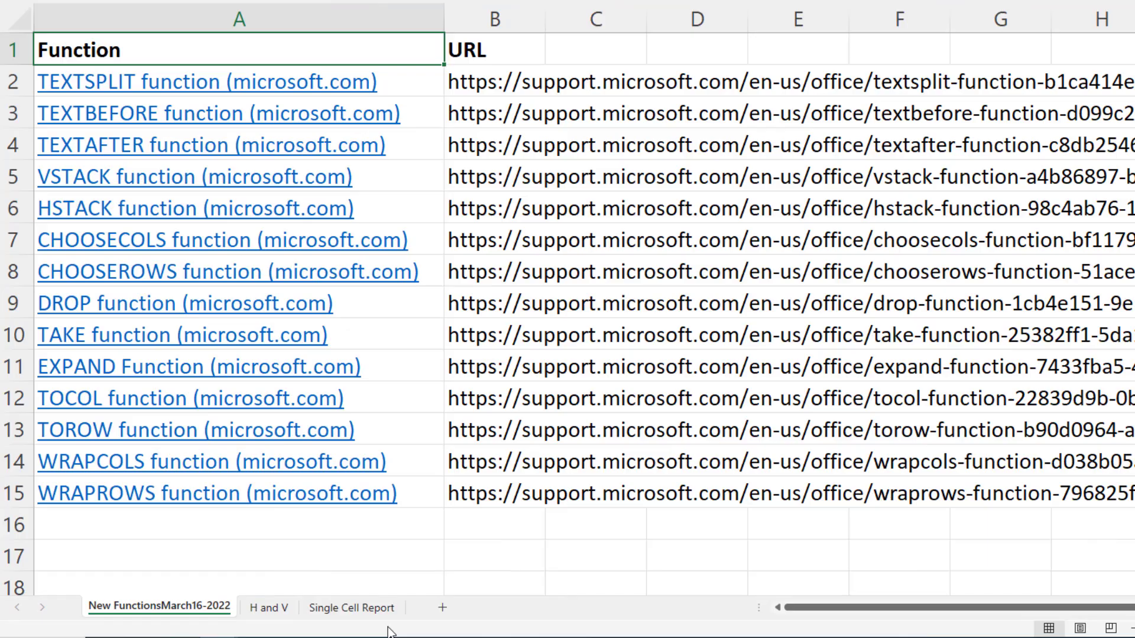